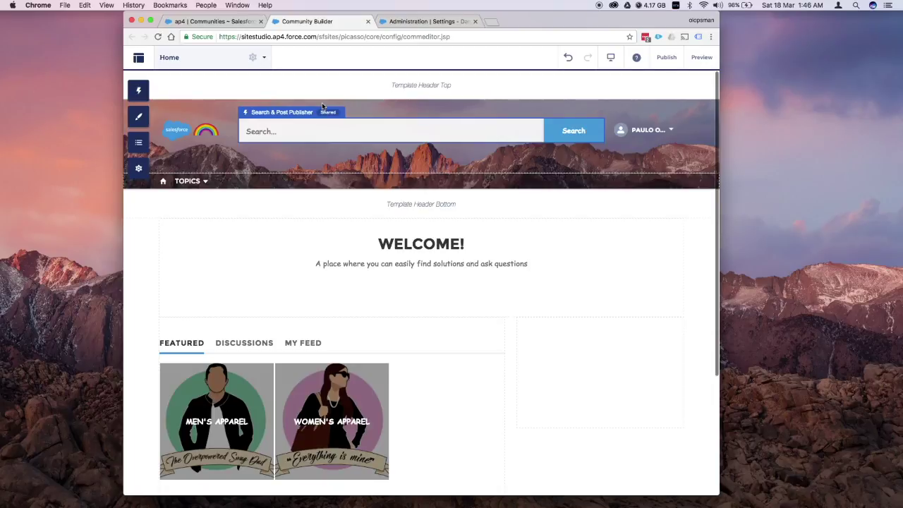
click(211, 21)
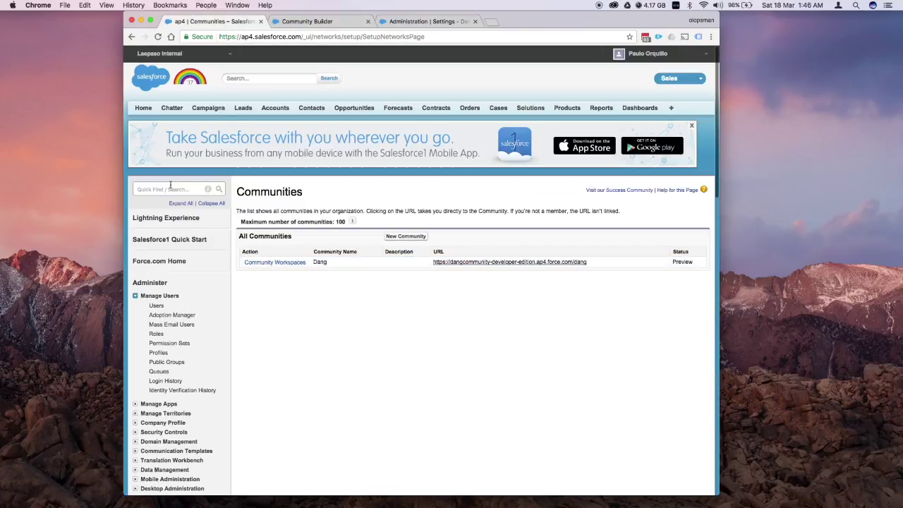
click(318, 20)
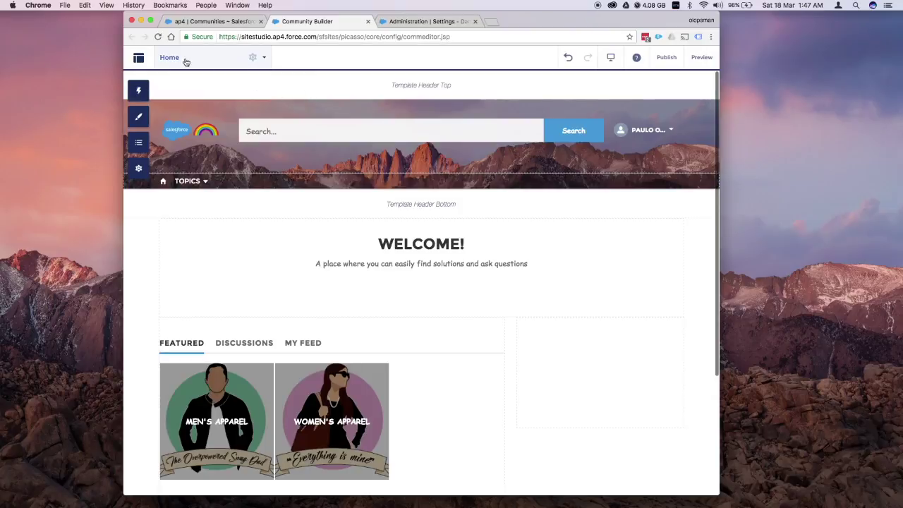
Step: Open the properties of the Home page and set its title to My Home Page
click(263, 59)
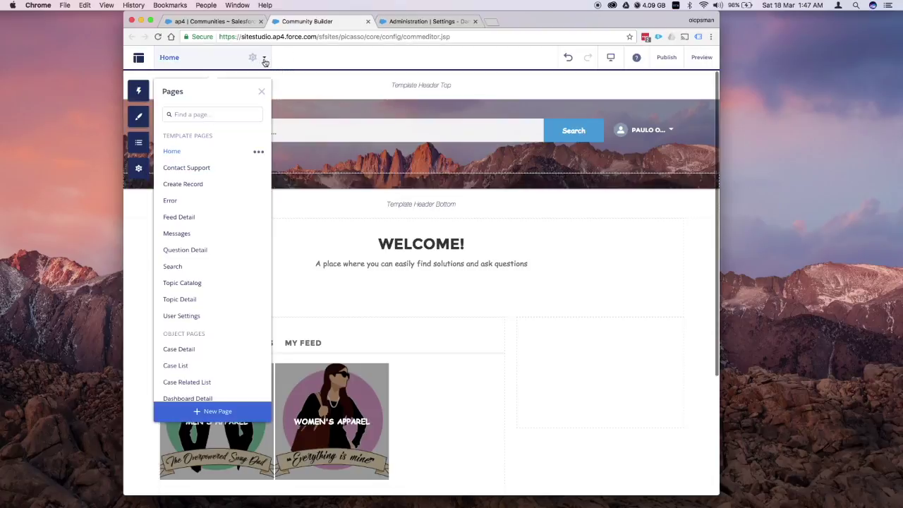
click(258, 155)
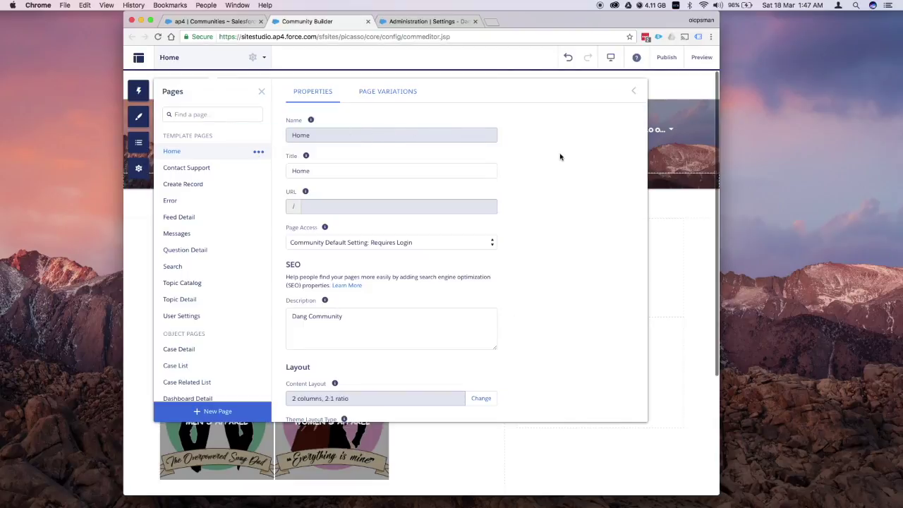
click(326, 172)
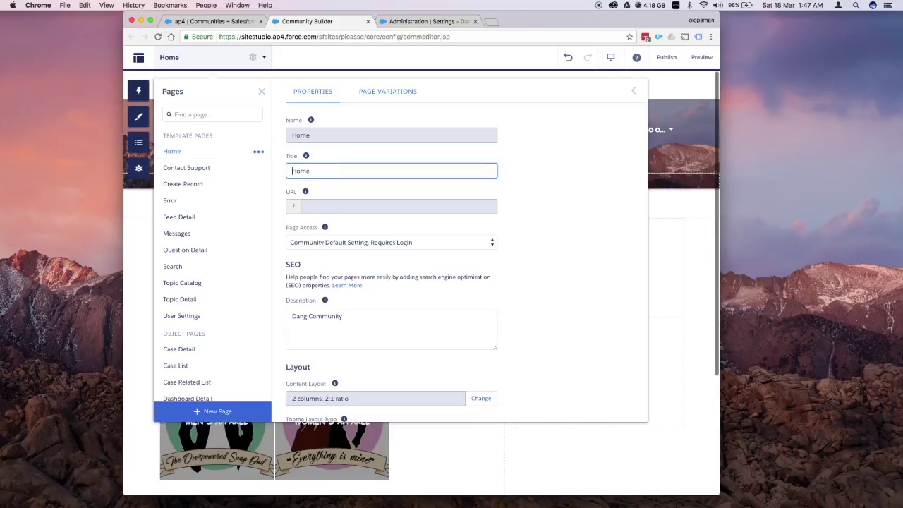
text(My)
click(593, 244)
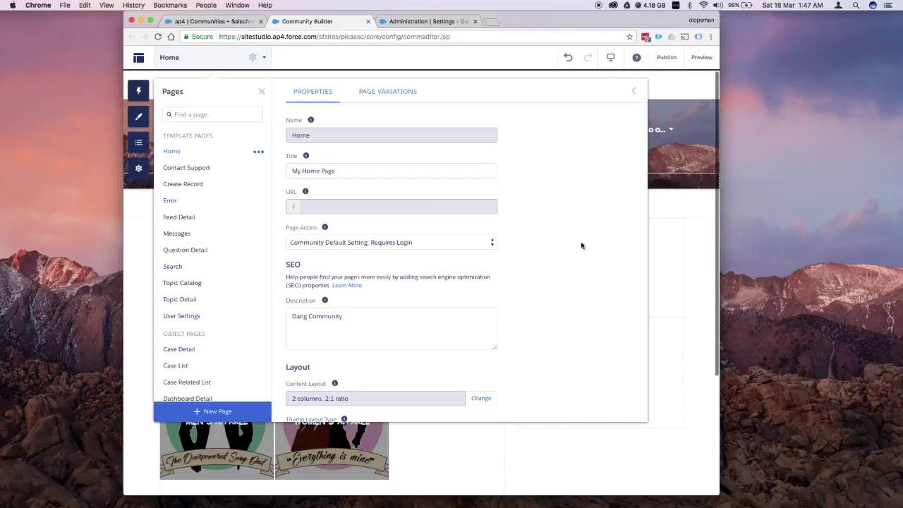
Step: Look at the Home page's access options and check the community's login page in Safari
click(480, 245)
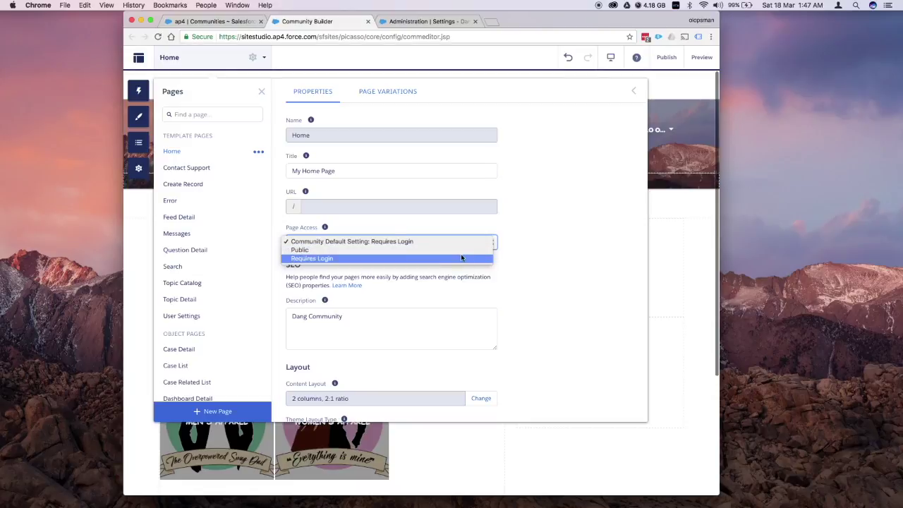
click(587, 227)
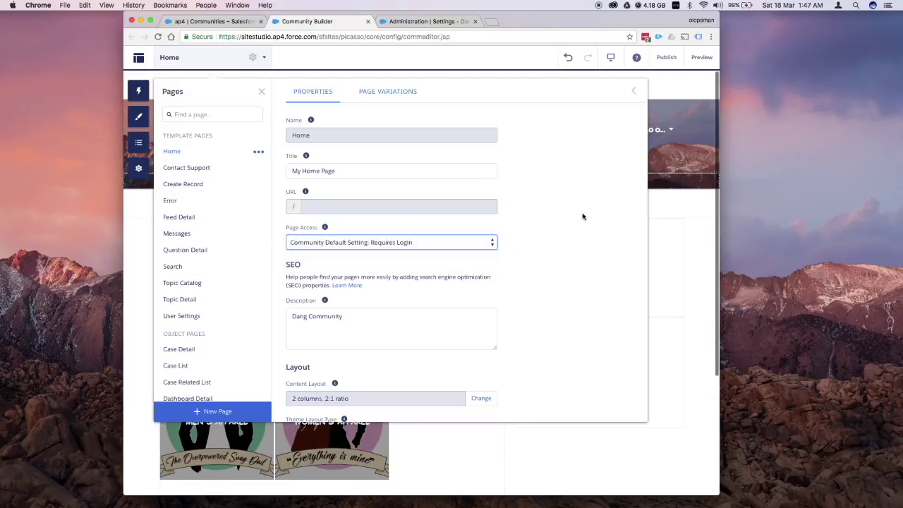
mouse_move(229, 502)
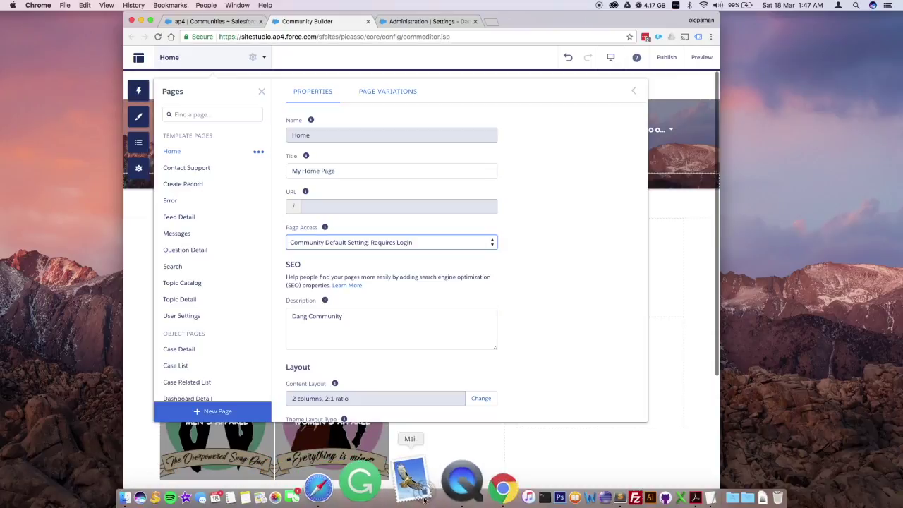
click(381, 487)
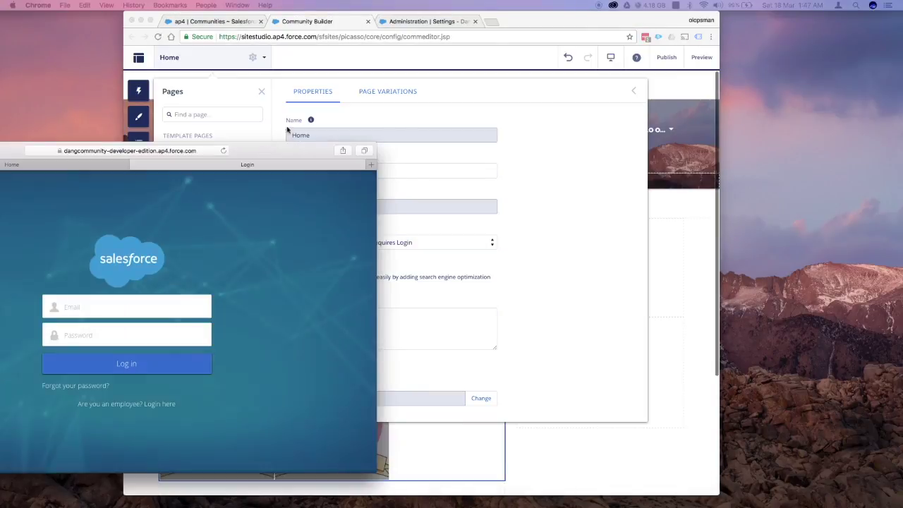
drag(282, 149, 510, 154)
click(522, 155)
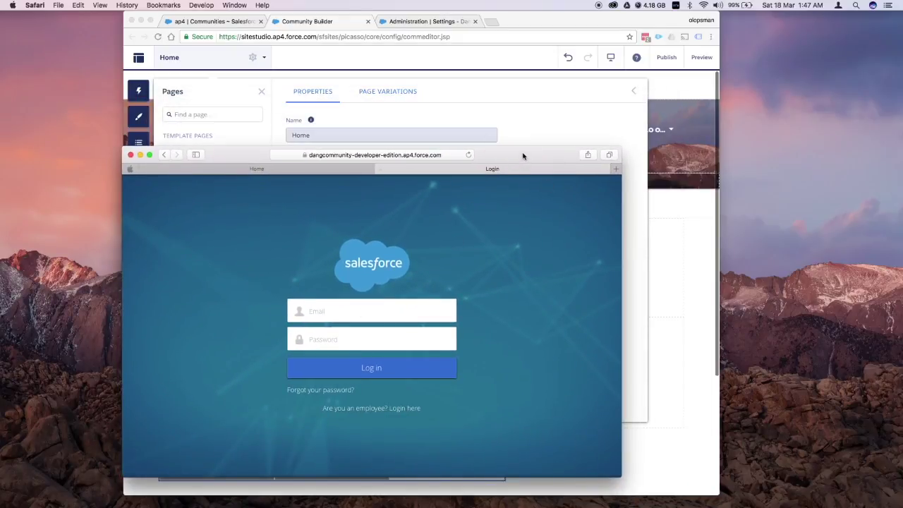
drag(521, 154, 8, 219)
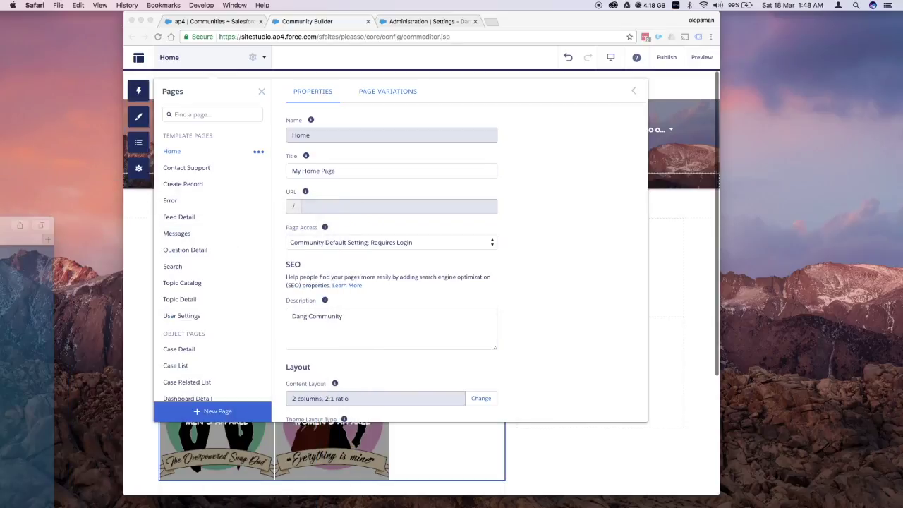
Step: In Community Builder, set the Home page's Page Access to Public
click(455, 245)
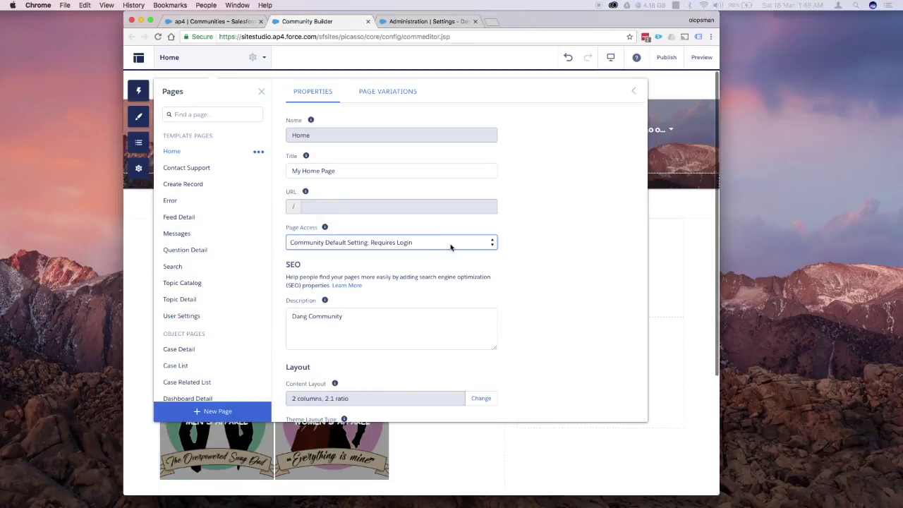
click(455, 245)
click(402, 251)
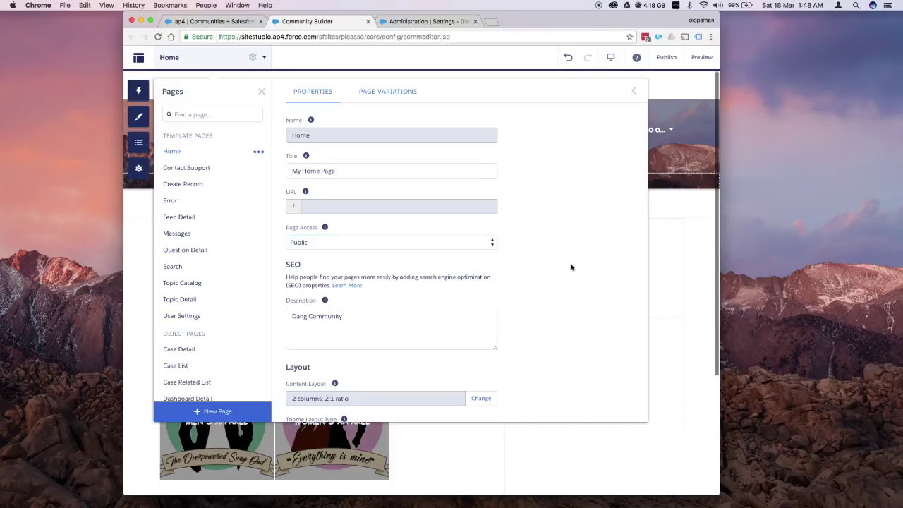
Step: Change the Home page's content layout to 1 full-width column, accept the hidden sidebar region and look over the page
scroll(388, 287, down, 1)
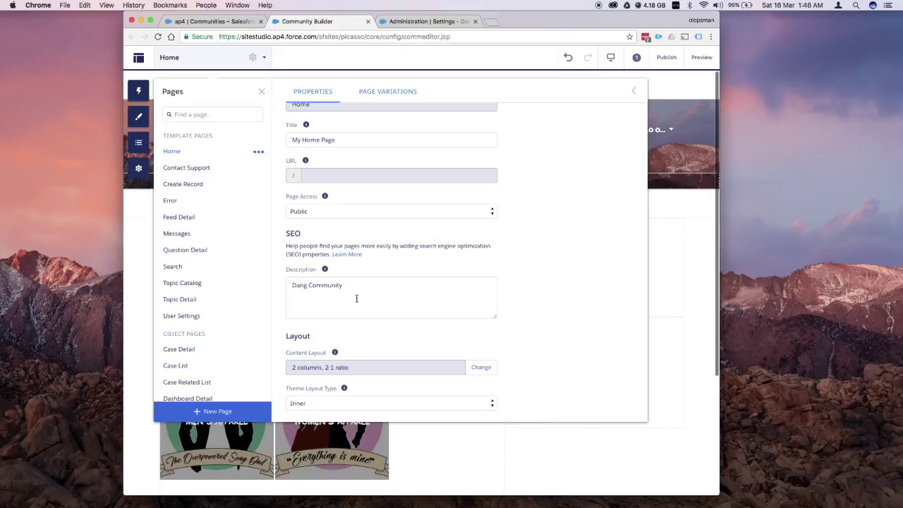
click(480, 368)
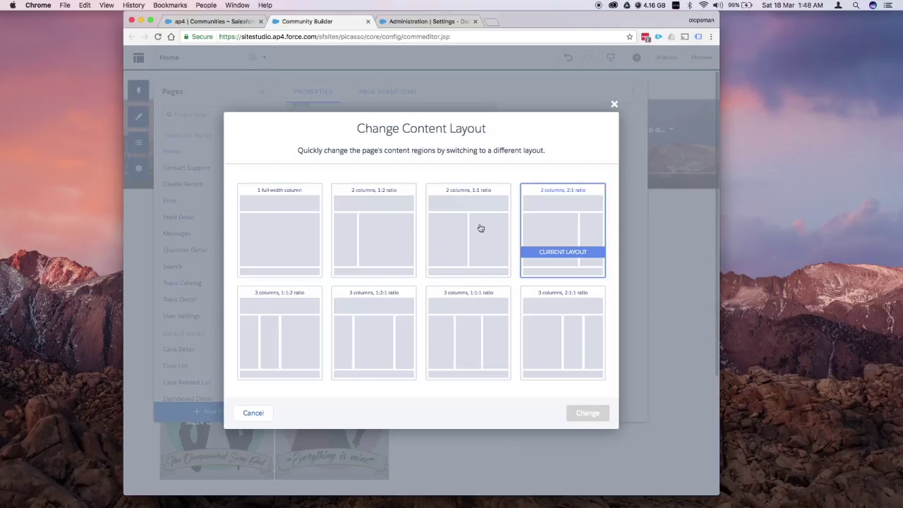
click(285, 232)
click(589, 413)
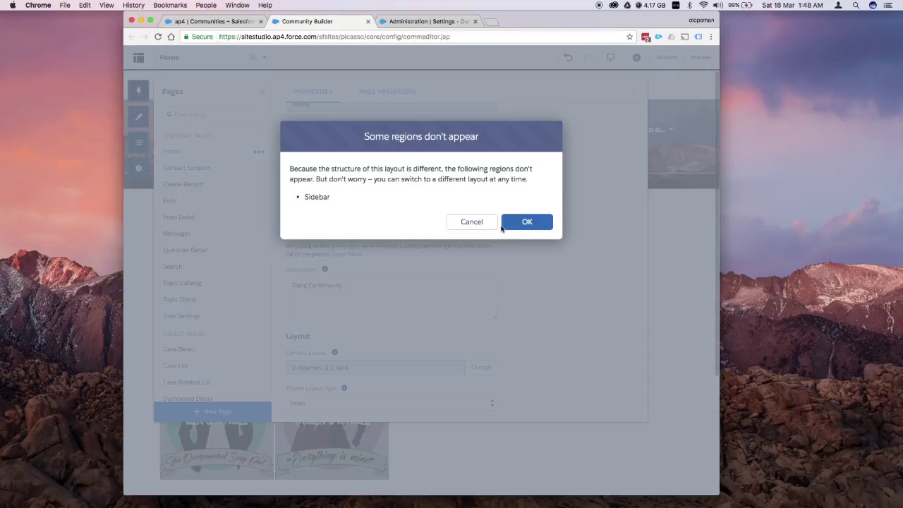
click(527, 222)
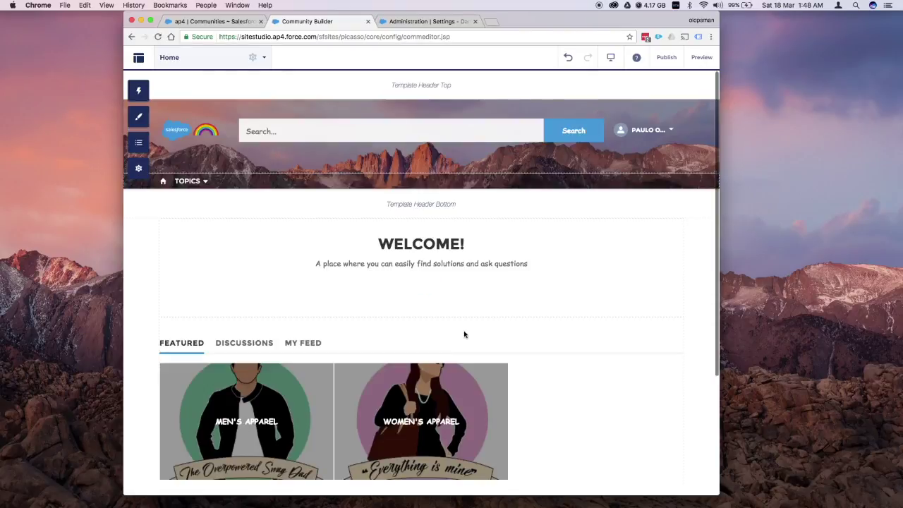
scroll(465, 334, down, 5)
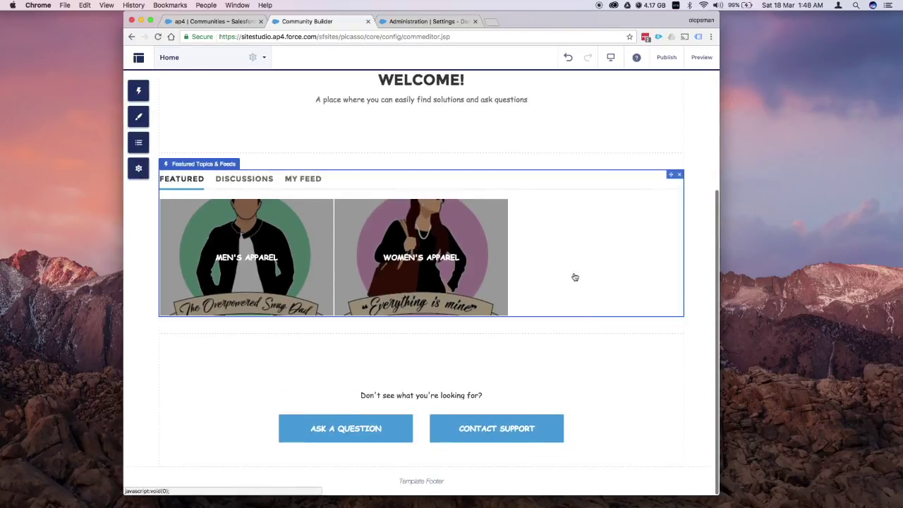
scroll(574, 276, up, 3)
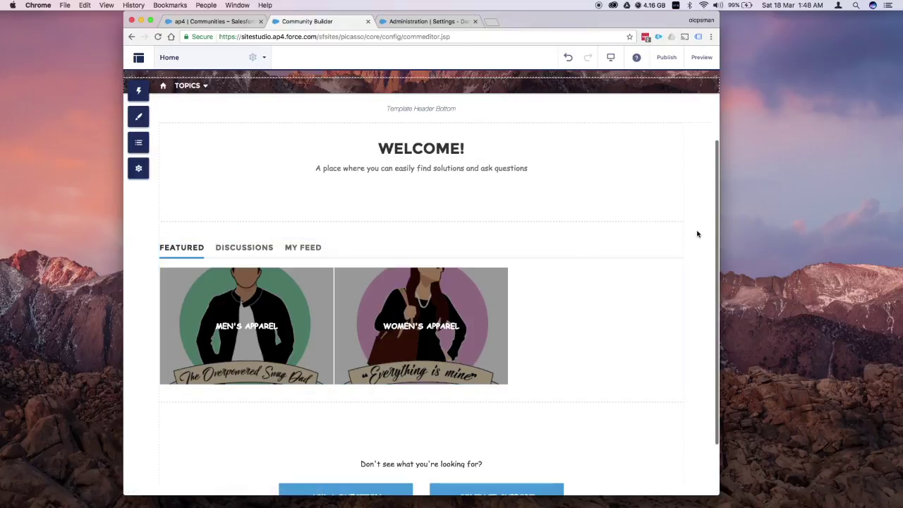
scroll(487, 175, up, 3)
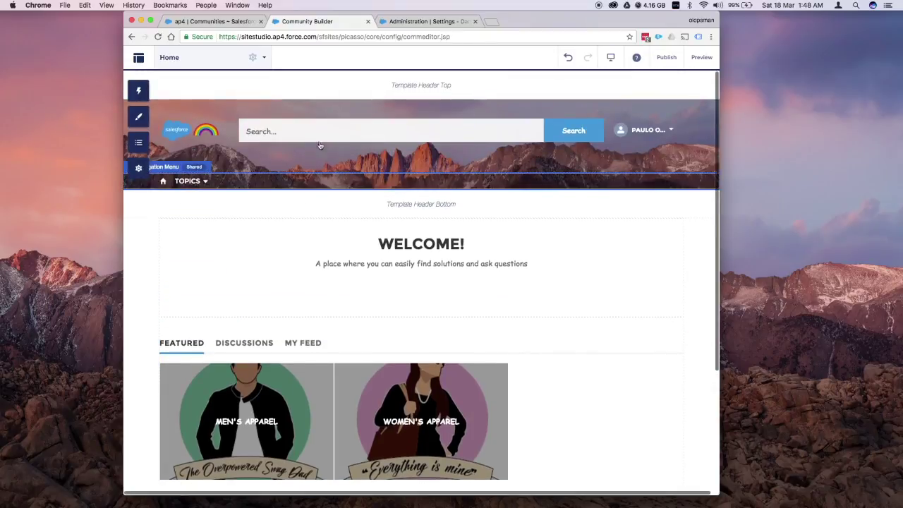
Step: Switch the Home page's content layout back to 2 columns, 2:1 ratio
click(265, 62)
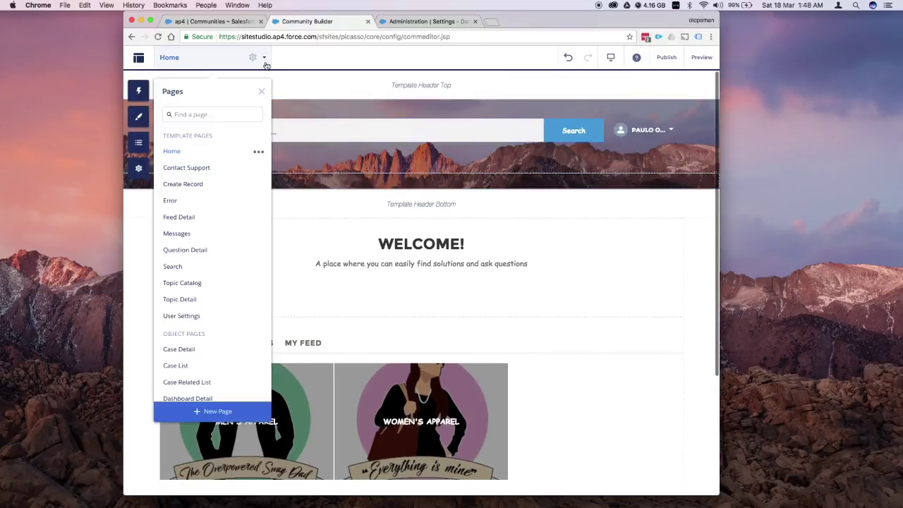
click(259, 152)
scroll(444, 279, down, 2)
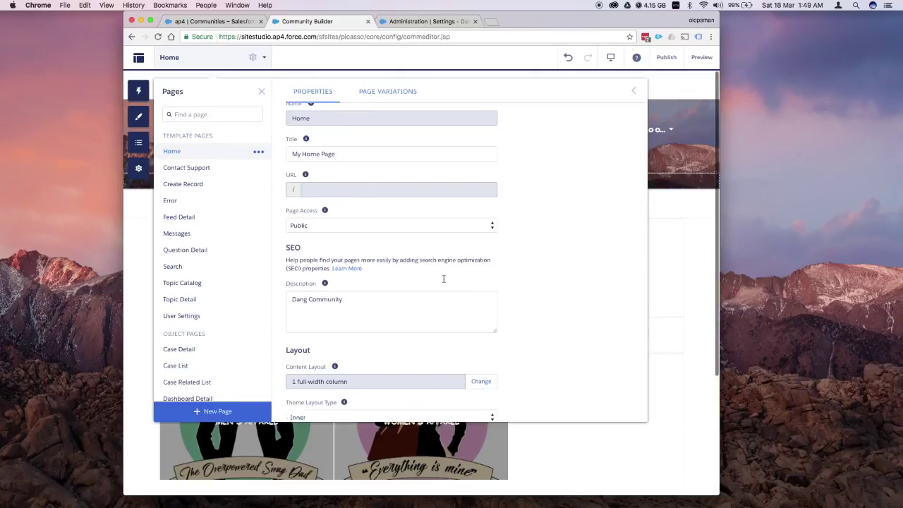
click(481, 368)
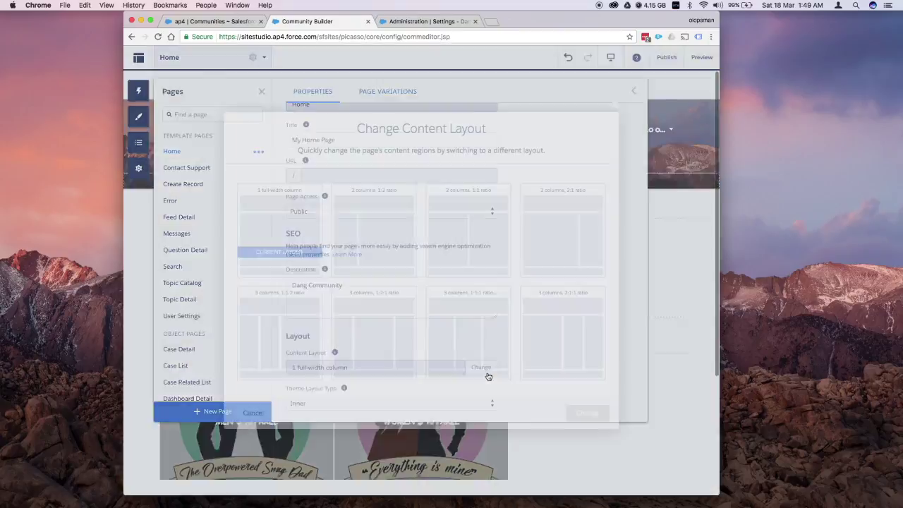
click(565, 238)
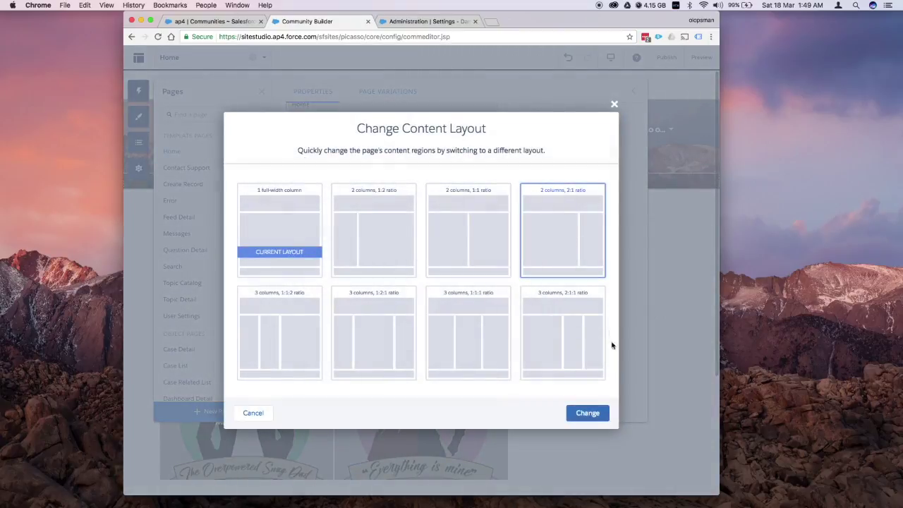
click(589, 414)
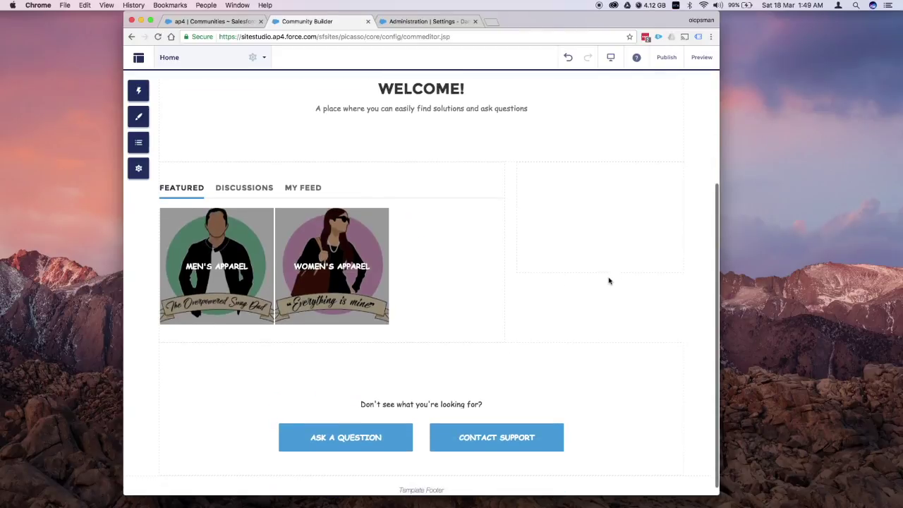
Step: Publish the recent changes to the community and dismiss the publishing confirmation
scroll(608, 281, up, 1)
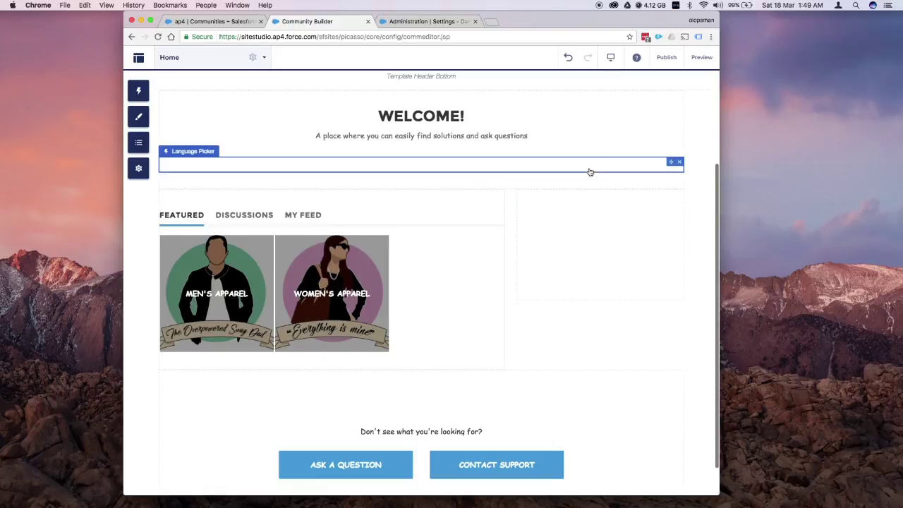
scroll(606, 162, up, 5)
click(666, 57)
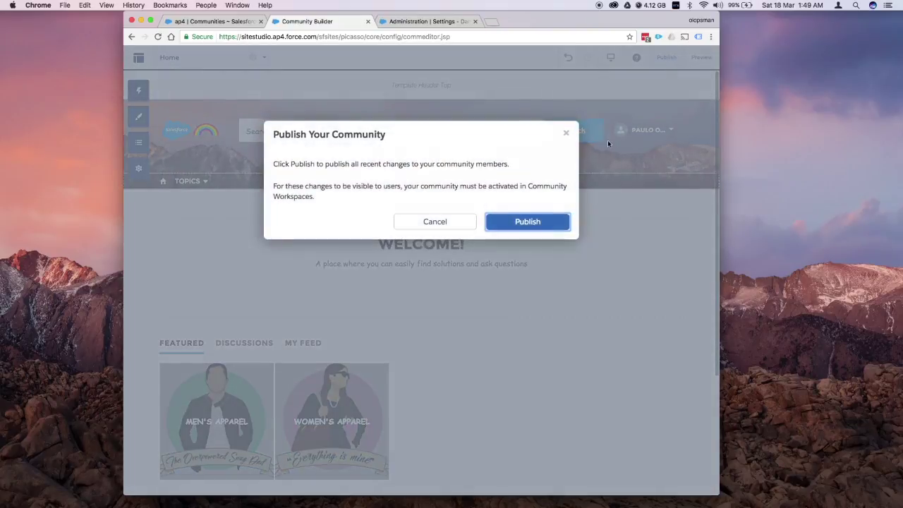
click(547, 226)
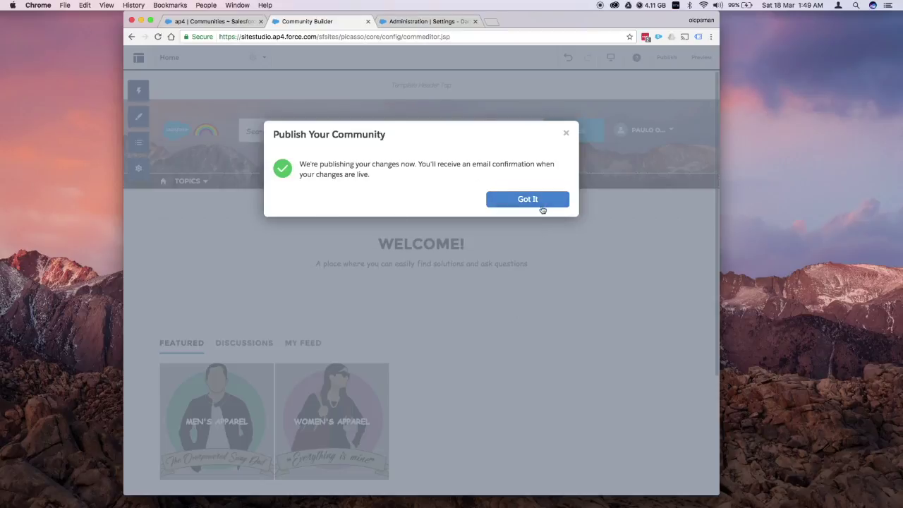
click(538, 203)
Step: Switch to Safari and reload the community address to check whether it opens without login
key(super+Tab)
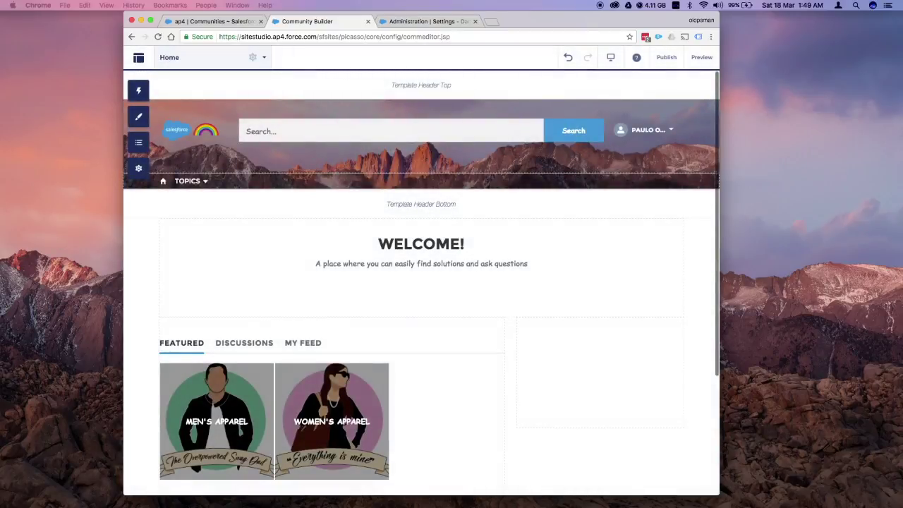
drag(130, 134, 252, 147)
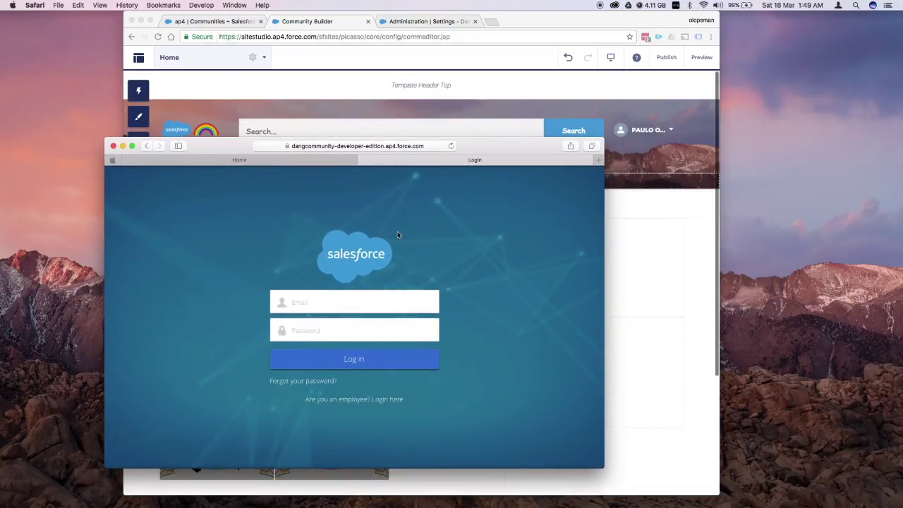
click(436, 146)
key(Return)
Step: Shorten the Safari address to the community's /dang/ path by removing the login portion, and load it
click(399, 146)
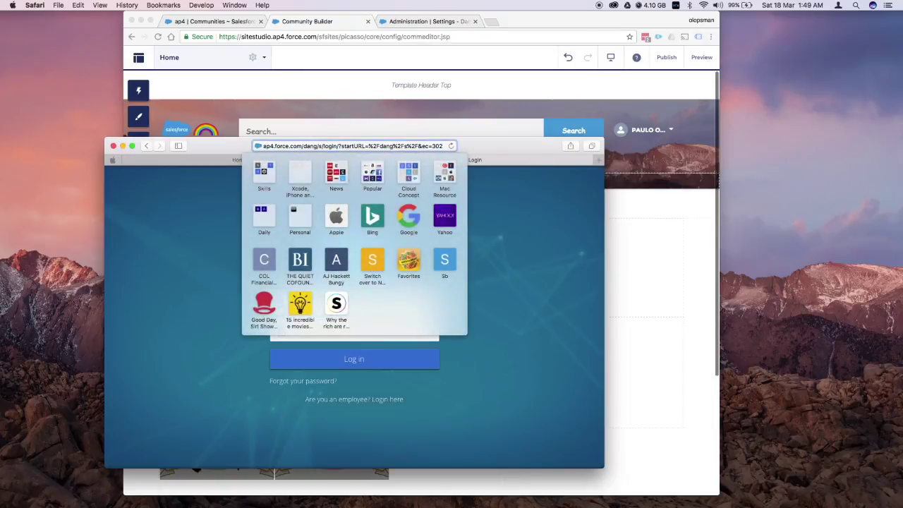
key(BackSpace)
key(BackSpace)
key(BackSpace)
key(BackSpace)
key(BackSpace)
key(BackSpace)
key(BackSpace)
key(BackSpace)
key(BackSpace)
key(BackSpace)
key(BackSpace)
key(BackSpace)
key(BackSpace)
key(BackSpace)
key(BackSpace)
key(BackSpace)
key(BackSpace)
key(BackSpace)
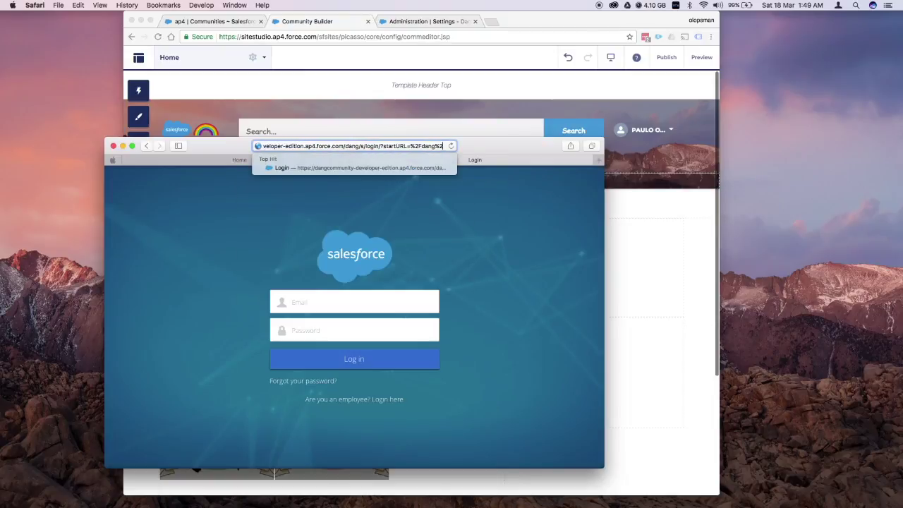
key(BackSpace)
key(BackSpace)
key(BackSpace)
key(BackSpace)
key(BackSpace)
key(BackSpace)
key(BackSpace)
key(BackSpace)
key(BackSpace)
key(BackSpace)
key(BackSpace)
key(BackSpace)
key(BackSpace)
key(BackSpace)
key(BackSpace)
key(BackSpace)
key(BackSpace)
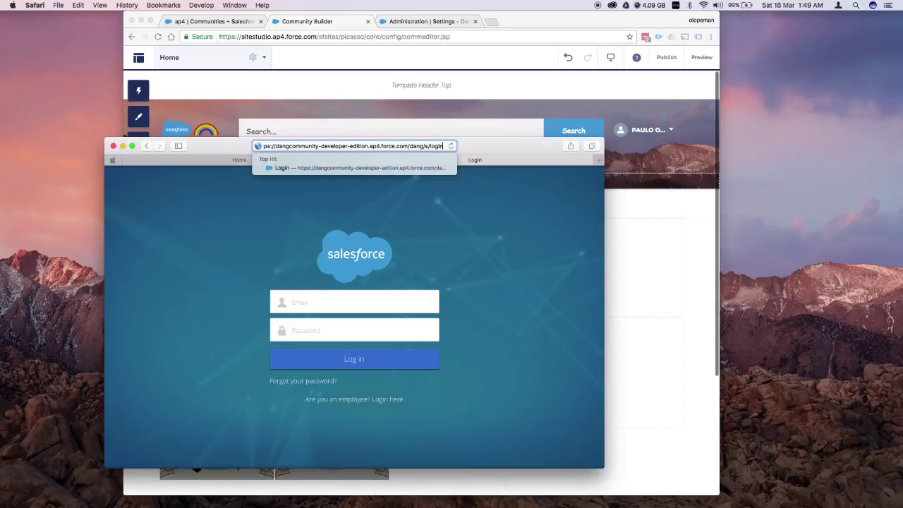
key(BackSpace)
key(BackSpace)
key(BackSpace)
key(BackSpace)
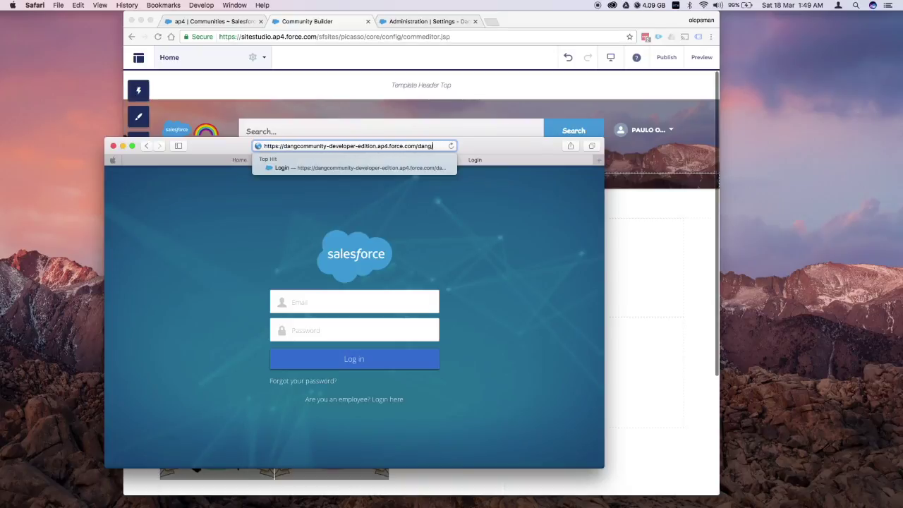
key(Return)
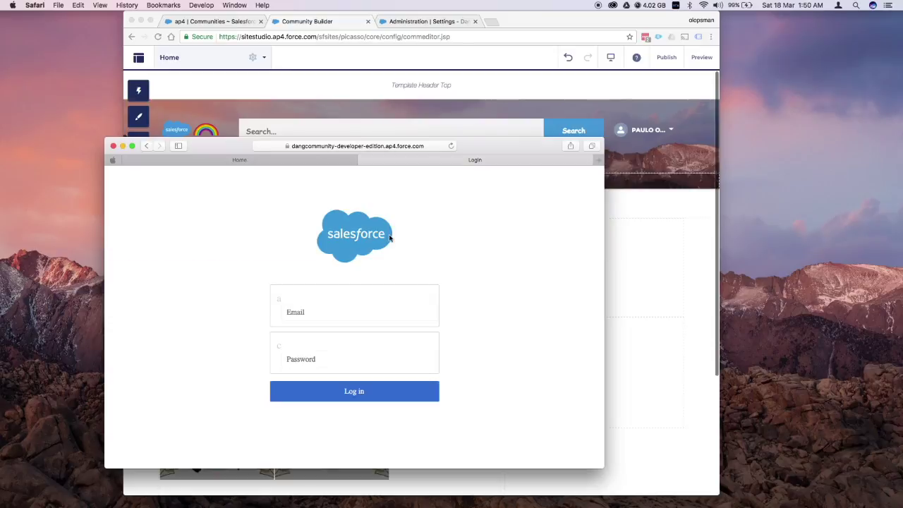
Step: Load the community's /dang/s address and move the Safari window out of the way
click(417, 146)
key(BackSpace)
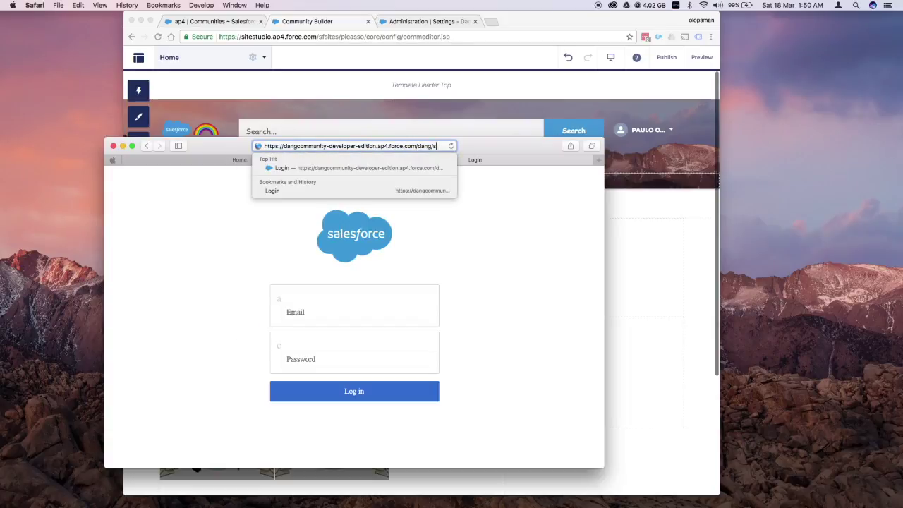
key(Return)
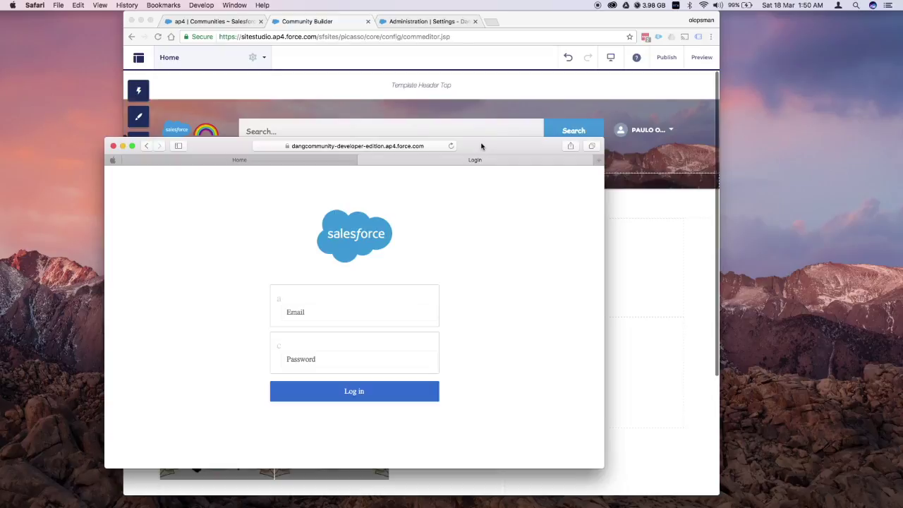
drag(481, 146, 0, 148)
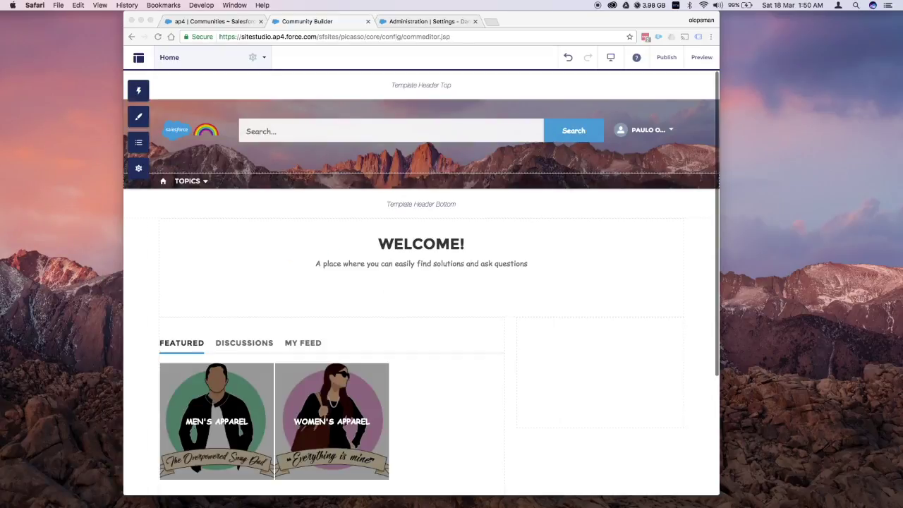
Step: Return to Community Builder in Chrome, look over the available components and close their list
click(264, 58)
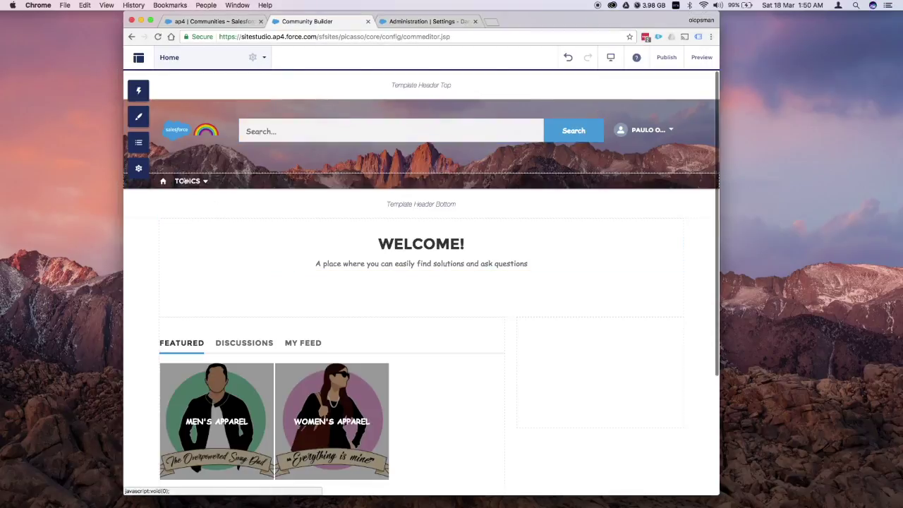
click(140, 92)
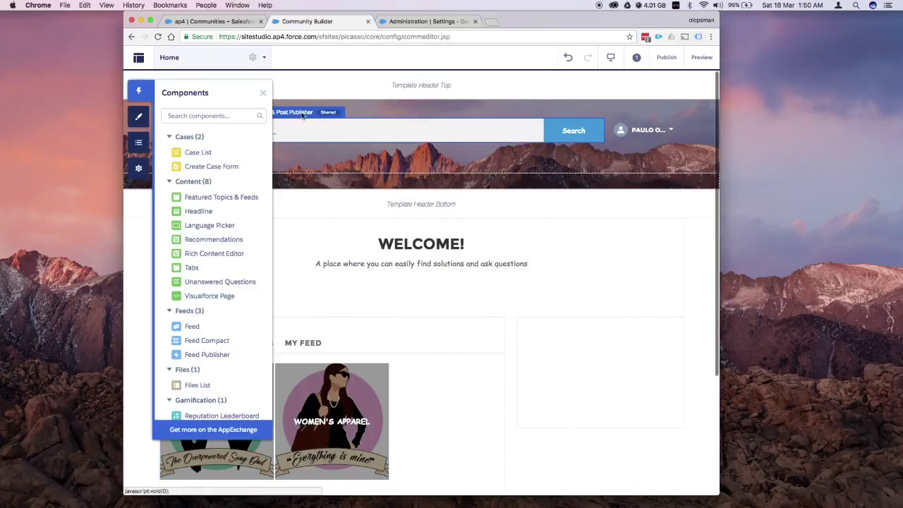
click(263, 95)
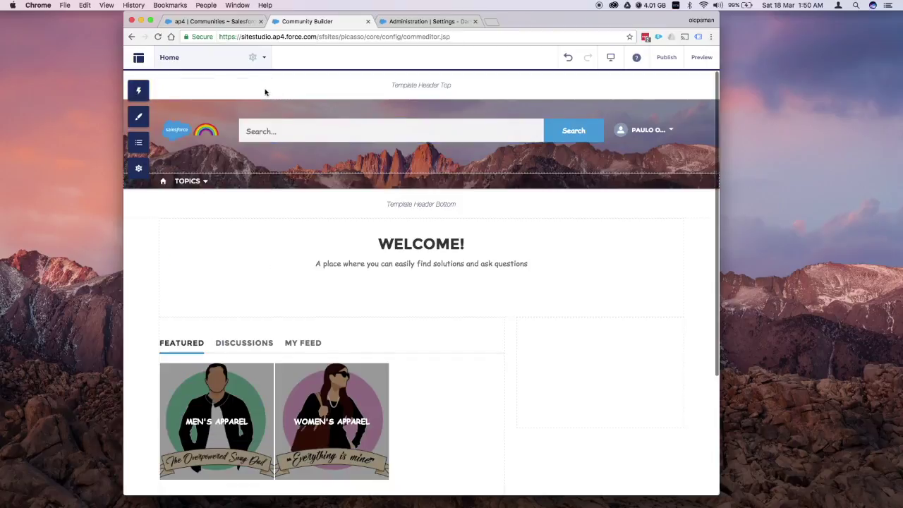
Step: Examine the Home page's structure, inspecting the Search & Post Publisher, Profile Header and Navigation Menu components, and close the outline
click(141, 148)
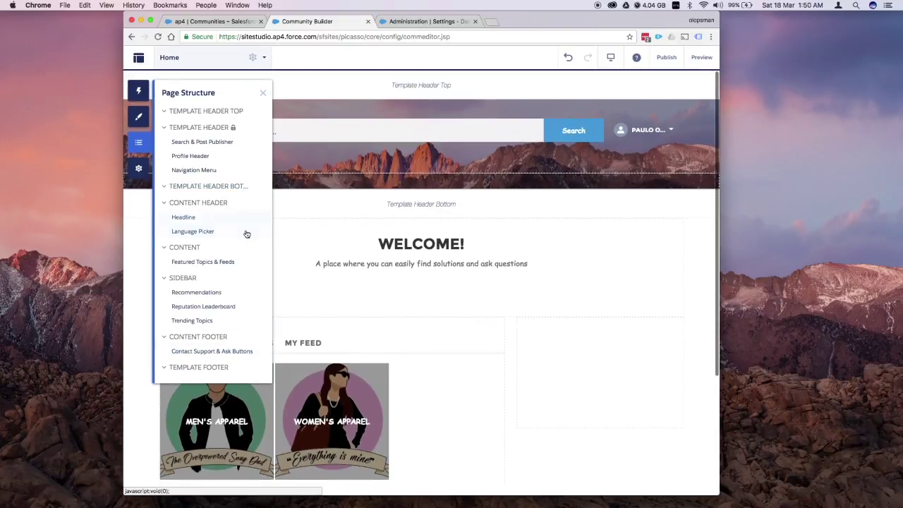
click(215, 143)
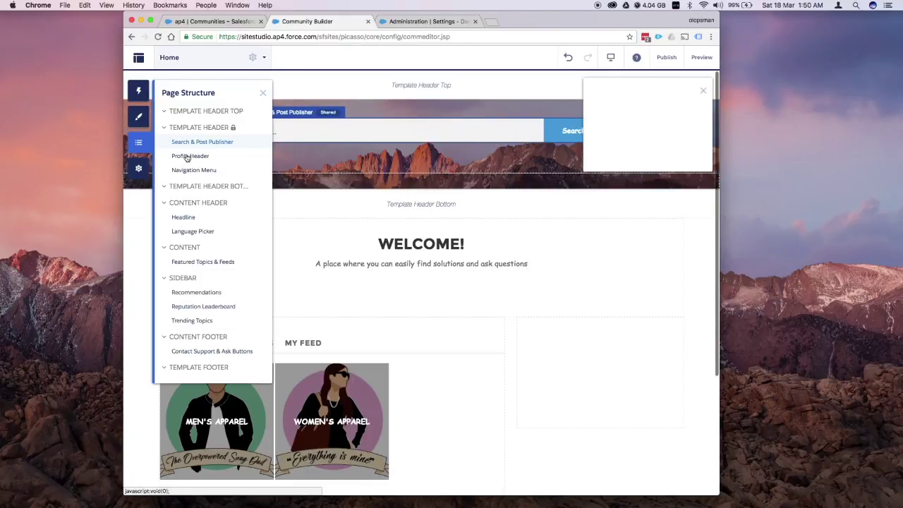
click(188, 156)
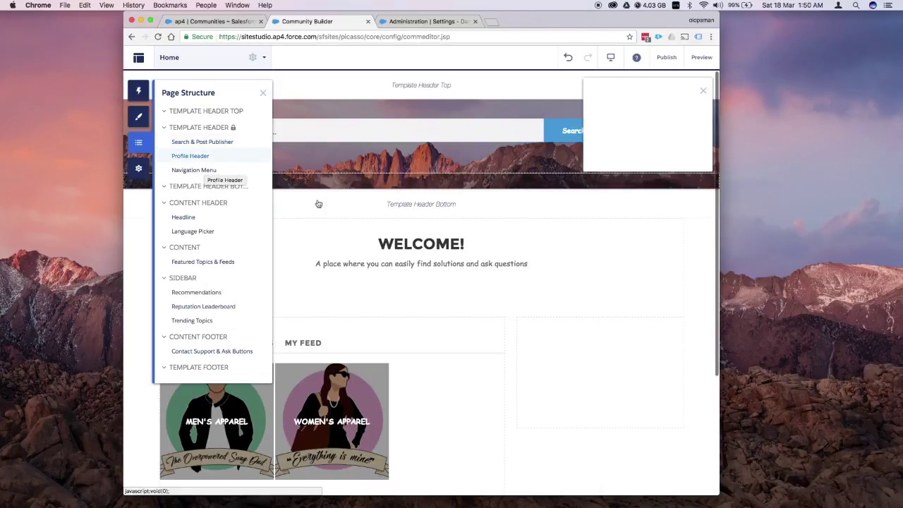
click(197, 173)
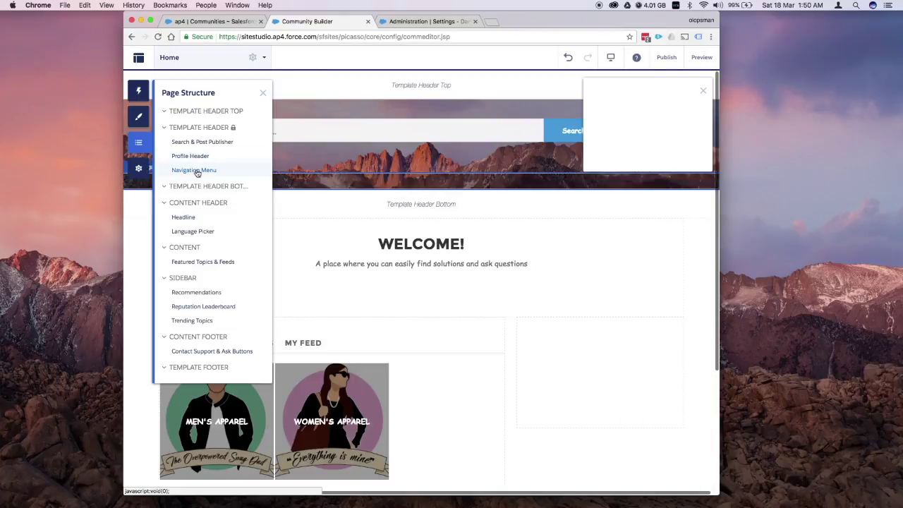
click(264, 94)
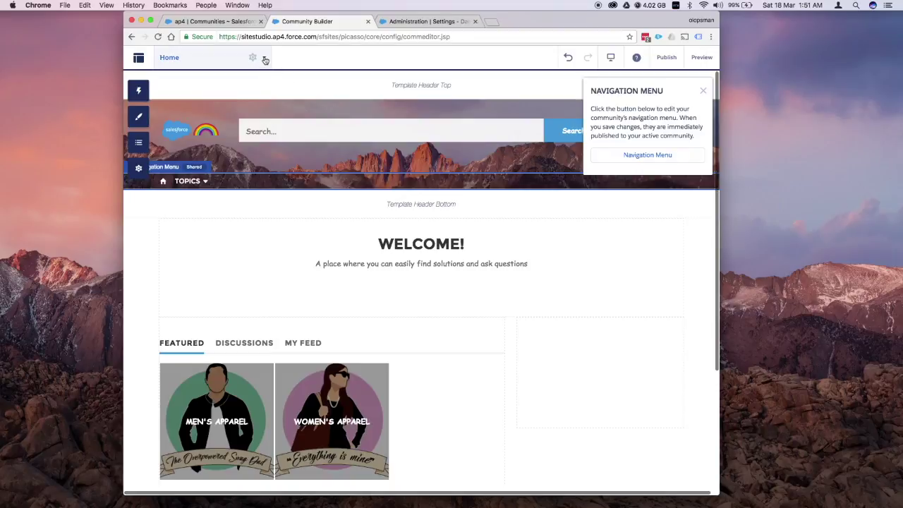
Step: Look through the community's pages and open the Contact Support page
click(265, 59)
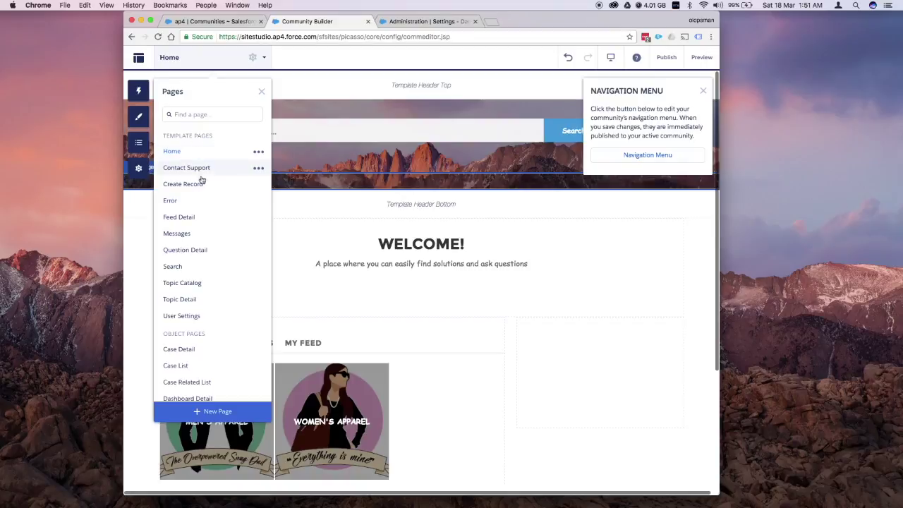
scroll(196, 172, down, 3)
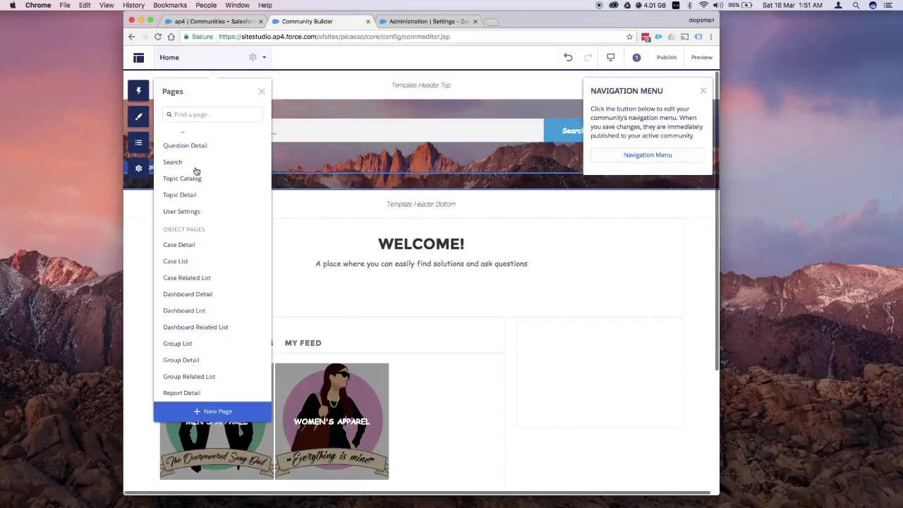
scroll(196, 176, up, 3)
click(202, 169)
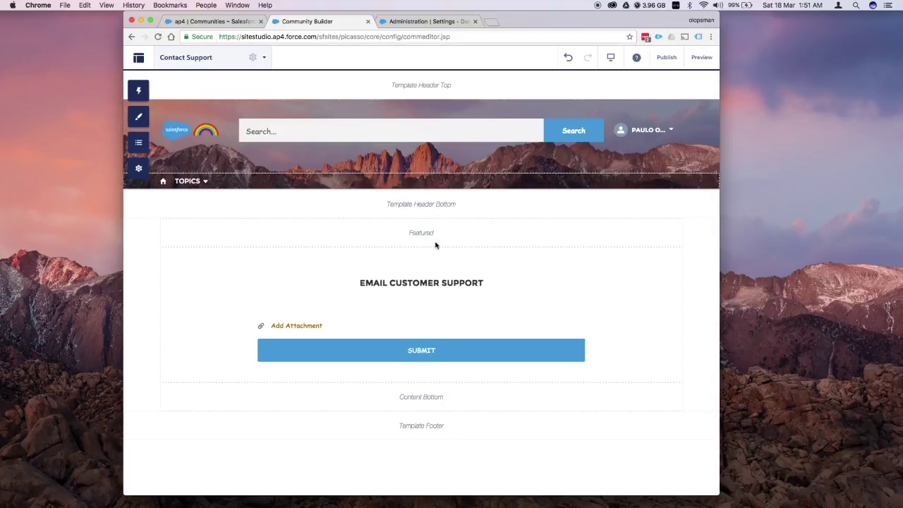
Step: Review the object, generic record and login pages, and open the Login page
click(264, 57)
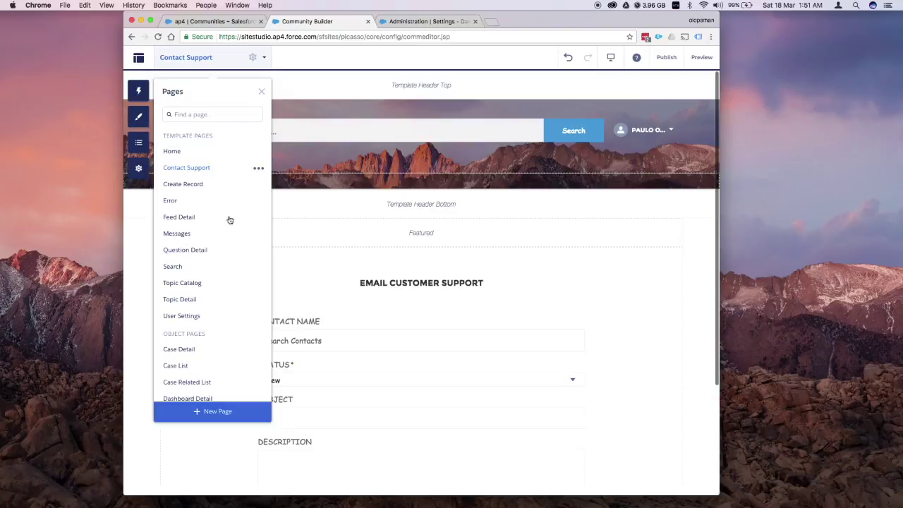
scroll(229, 229, down, 5)
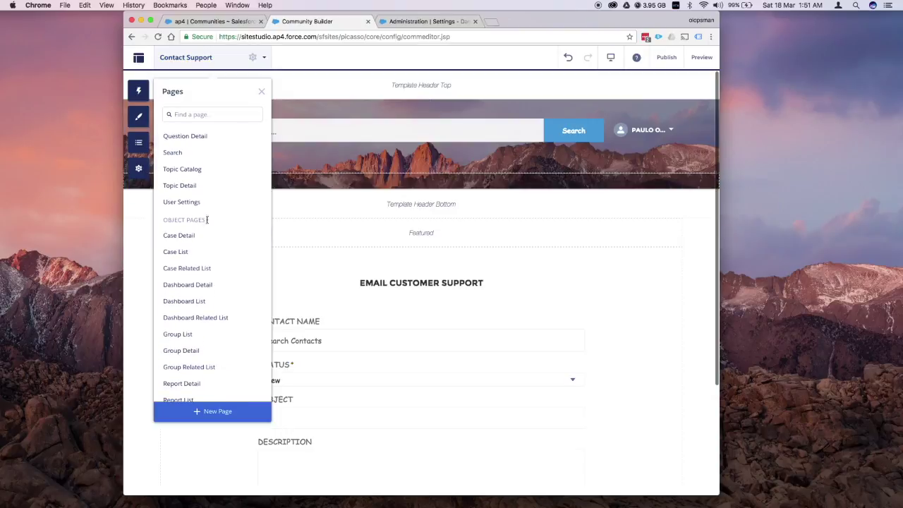
scroll(207, 223, down, 2)
mouse_move(210, 193)
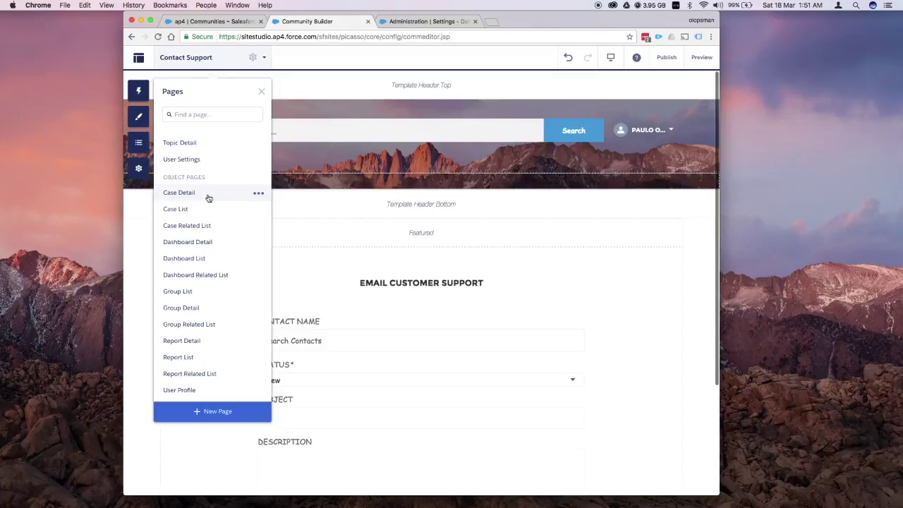
scroll(204, 233, down, 3)
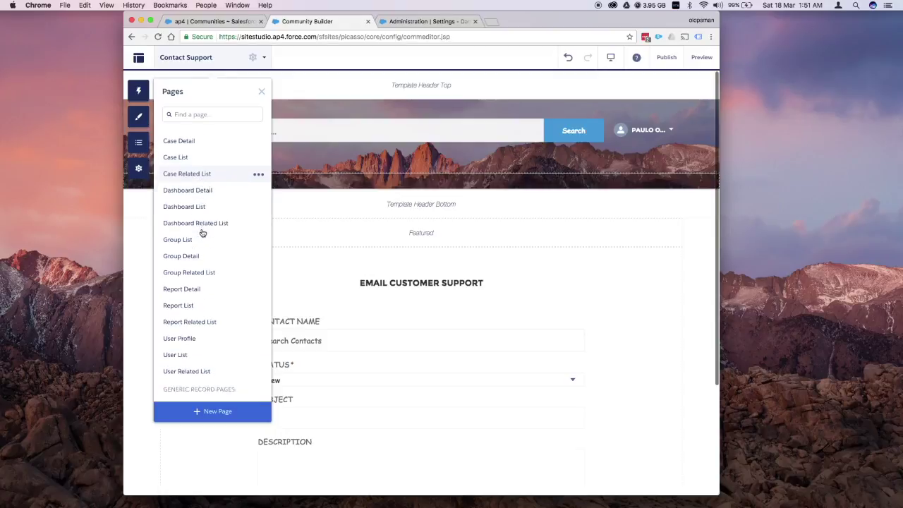
scroll(211, 257, down, 8)
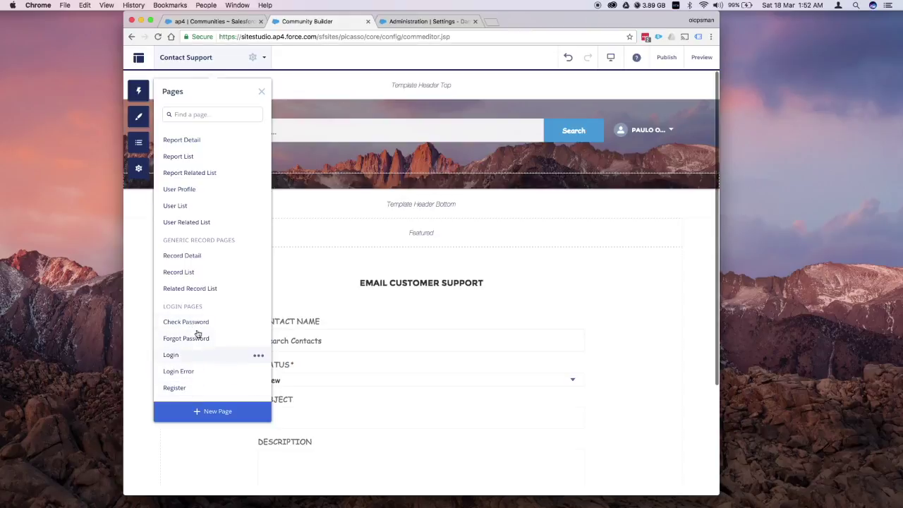
click(171, 356)
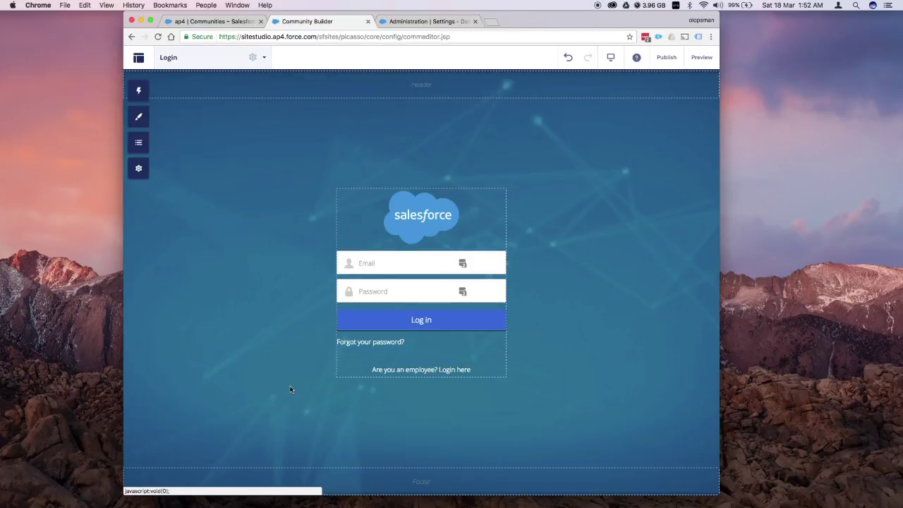
Step: Start a new page, view the blank content layouts for a Standard Page and go back to the page types
click(264, 58)
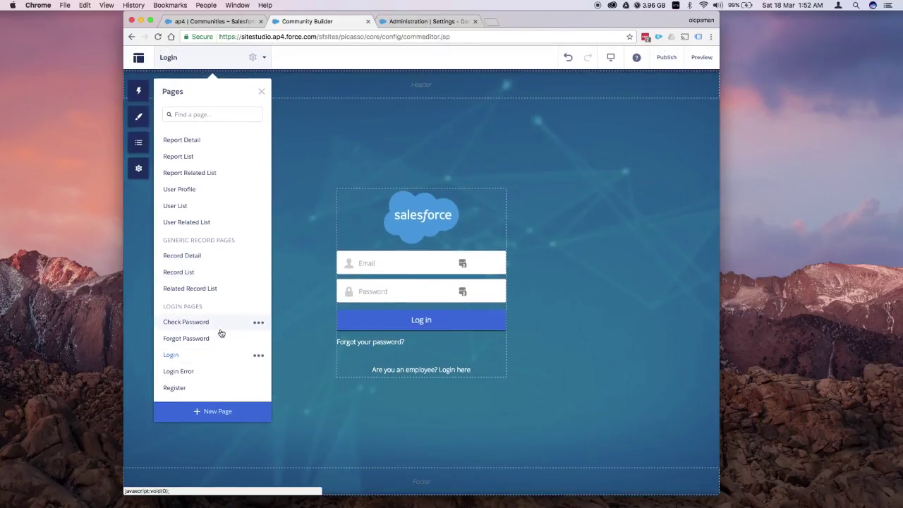
click(217, 412)
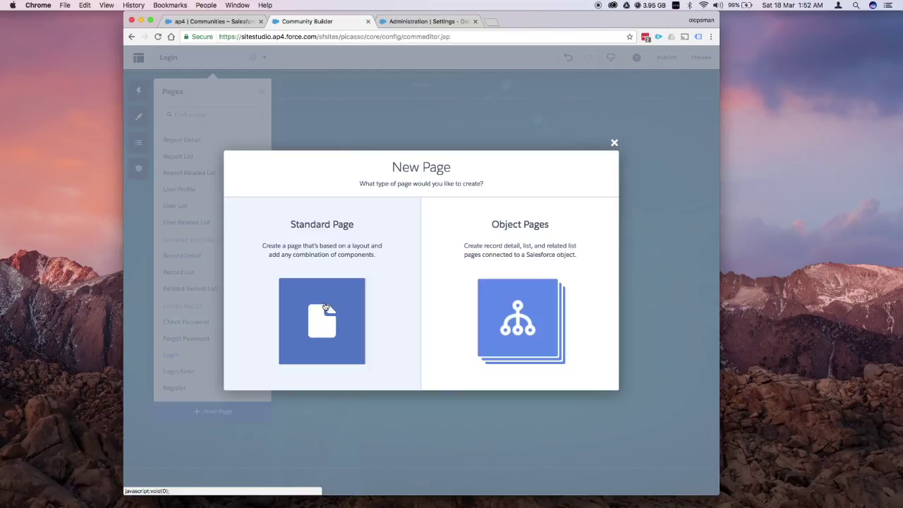
click(325, 306)
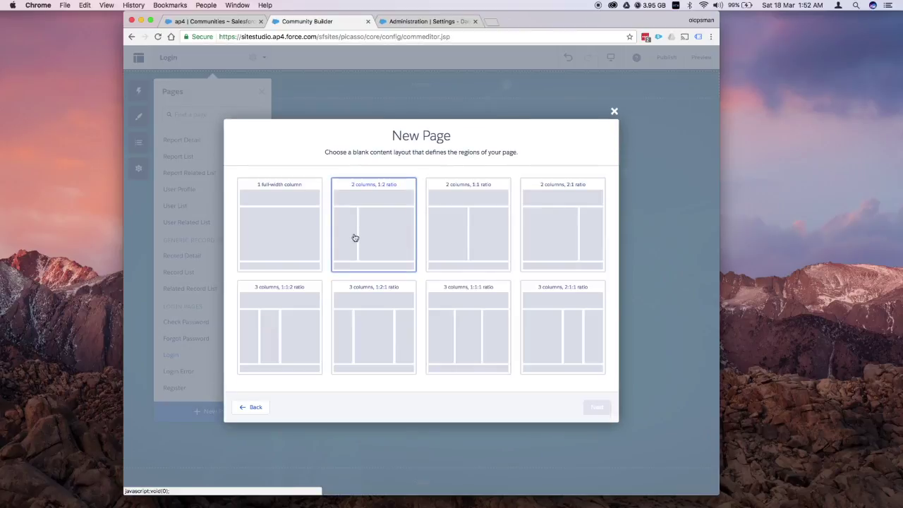
click(246, 406)
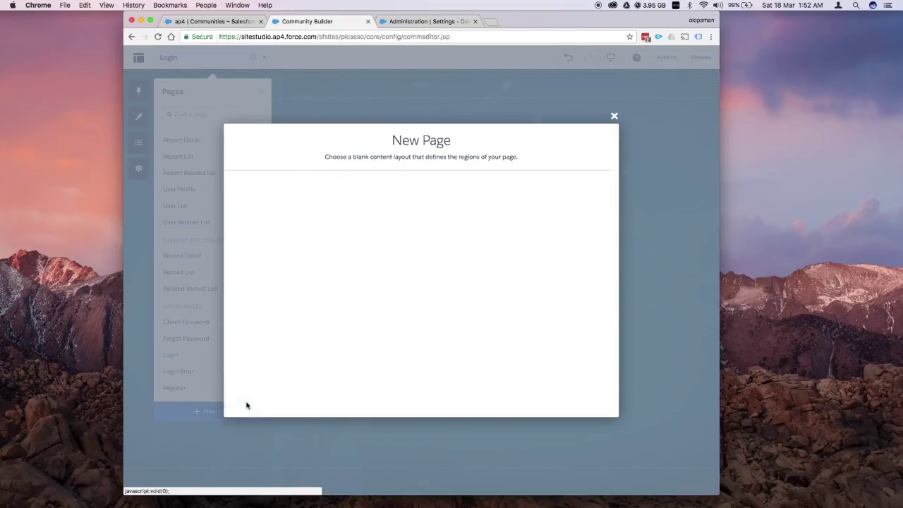
Step: Browse the objects available for new object pages, preview the page set for Account and close without creating it
click(500, 310)
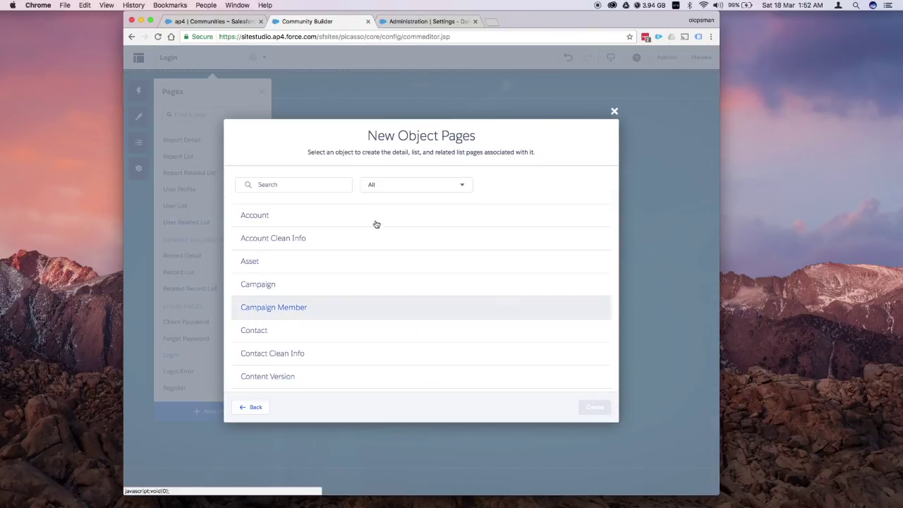
scroll(323, 318, down, 5)
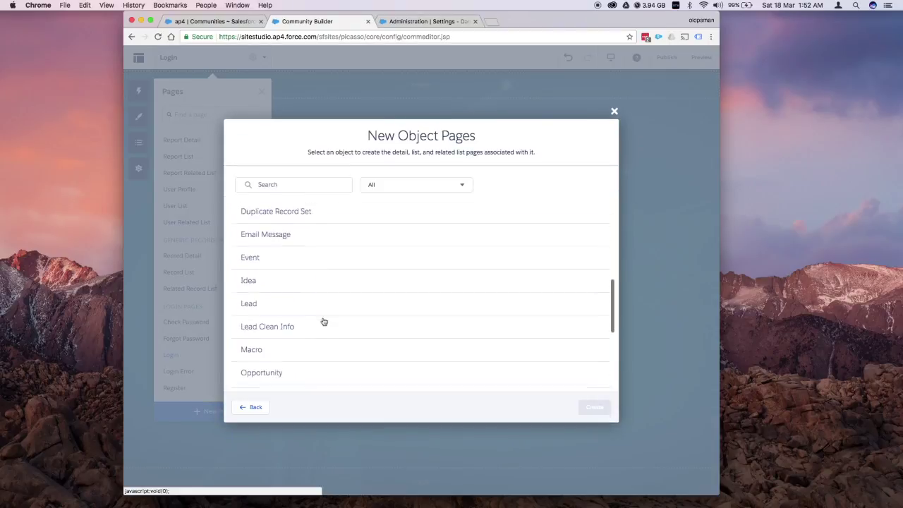
scroll(324, 321, up, 5)
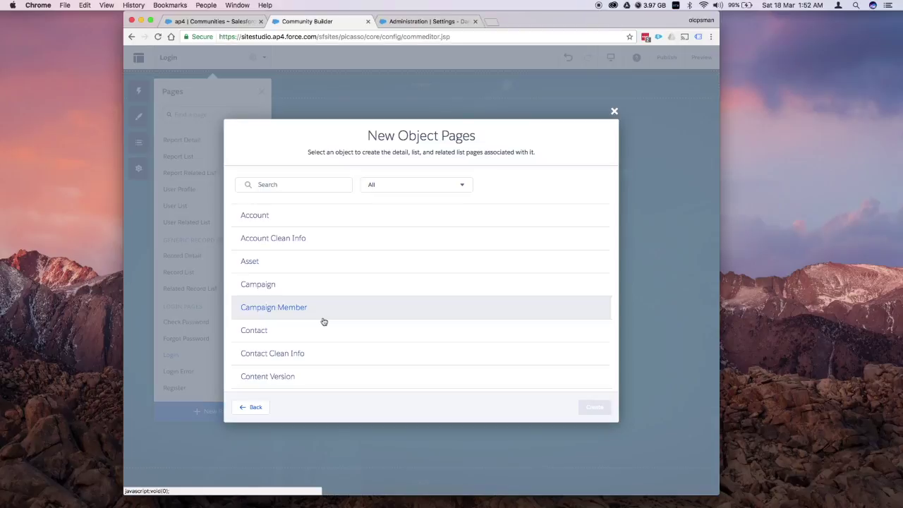
click(275, 220)
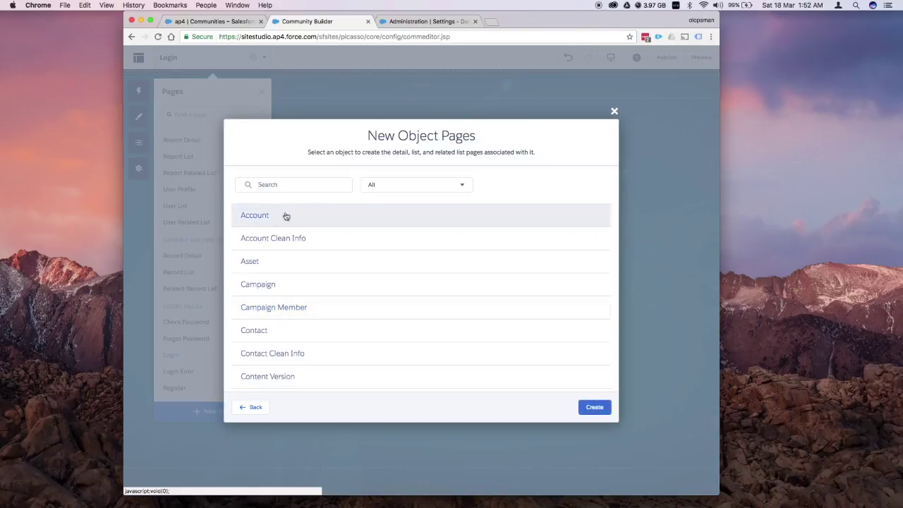
click(595, 408)
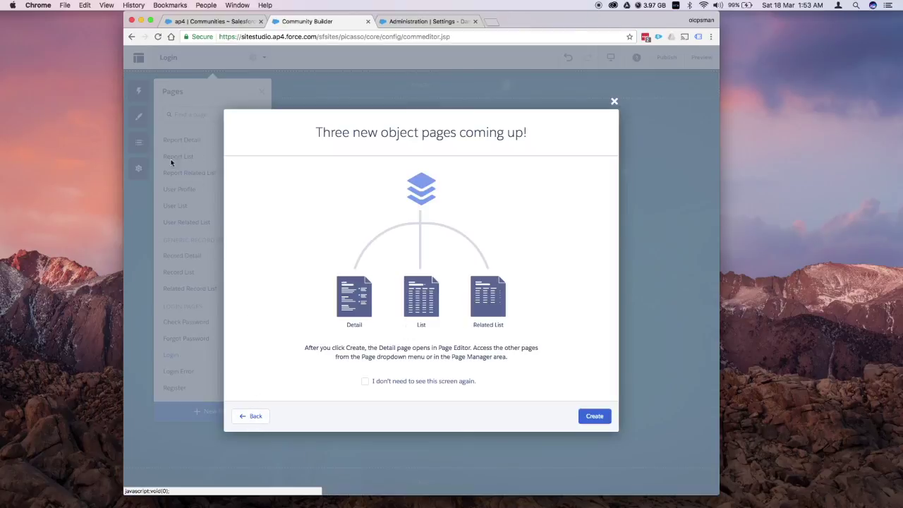
click(614, 103)
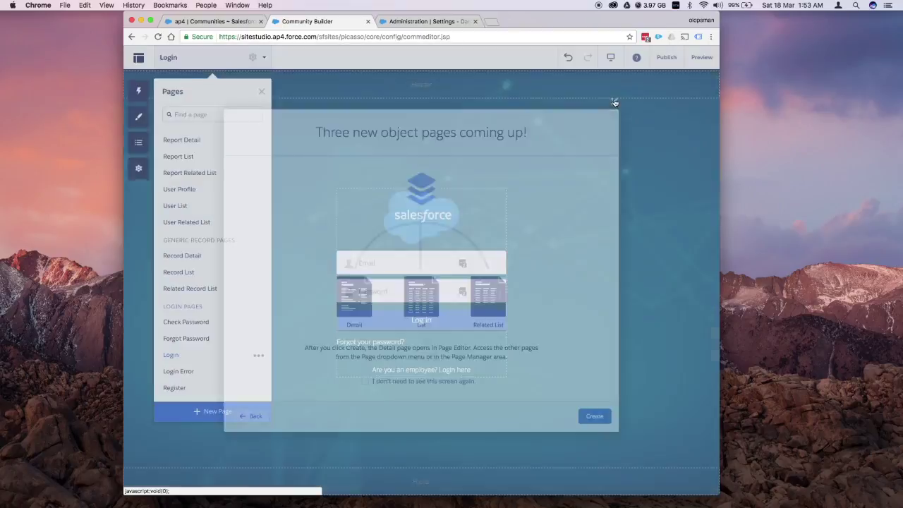
Step: Create a blank page variation of the Home page with the 1 full-width column layout, named Home 2
scroll(245, 178, up, 10)
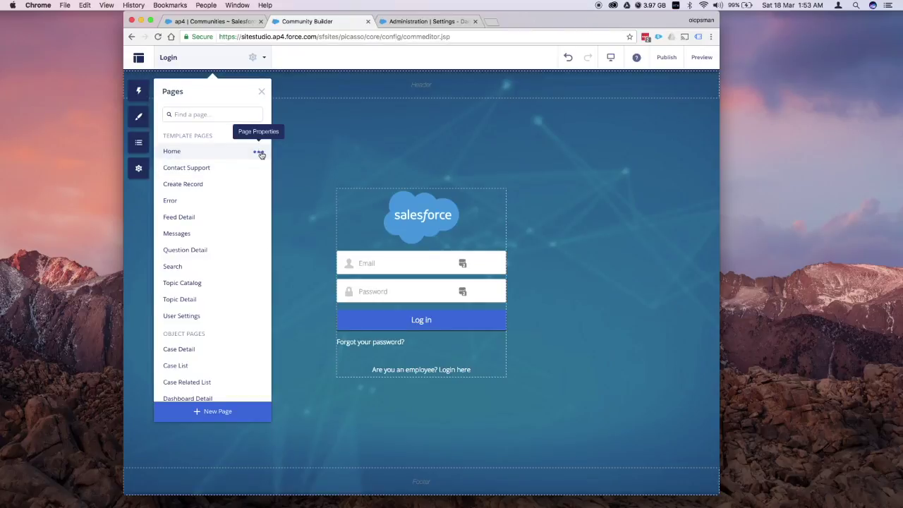
click(260, 152)
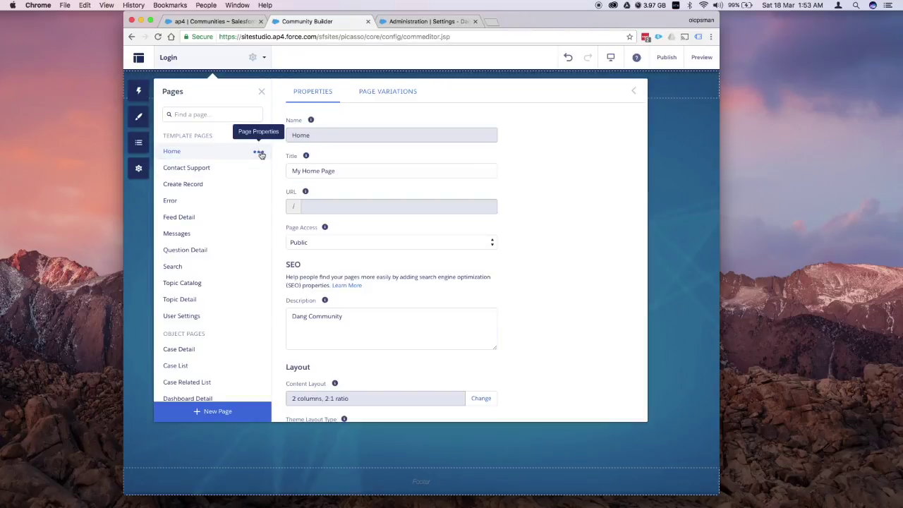
click(385, 92)
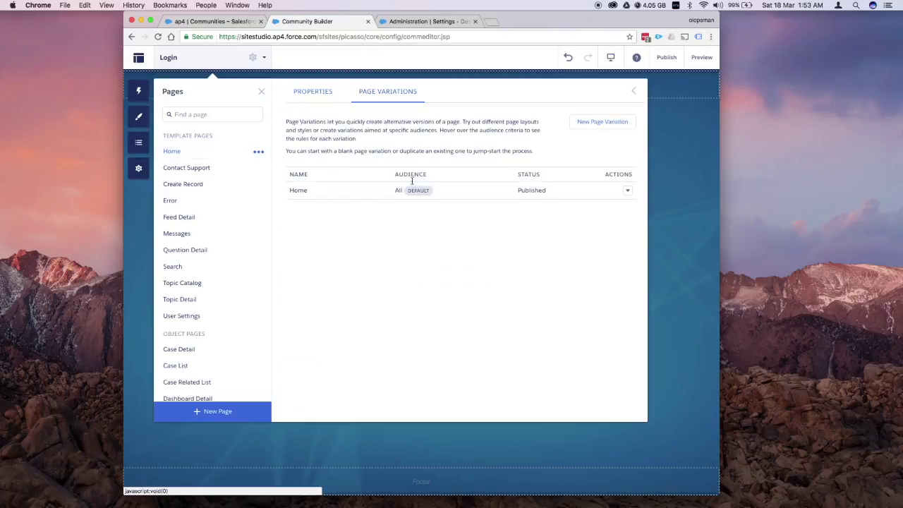
click(593, 123)
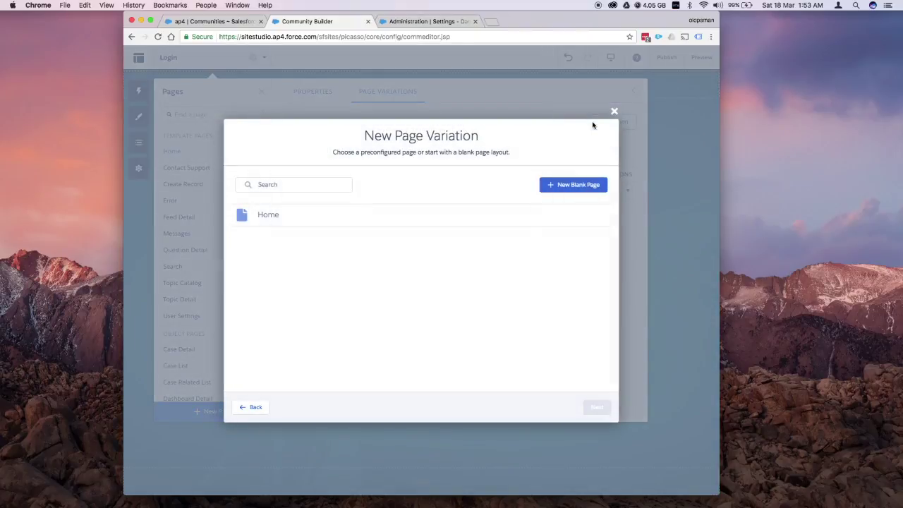
click(568, 185)
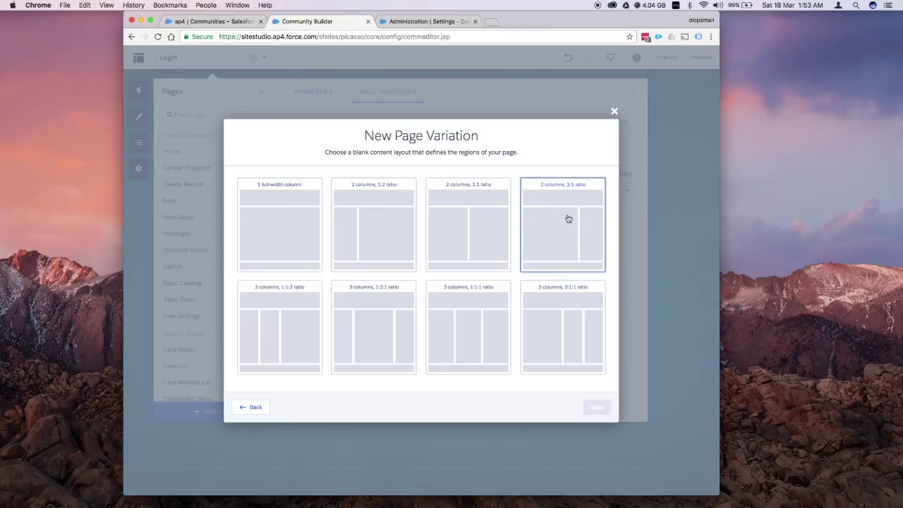
click(286, 237)
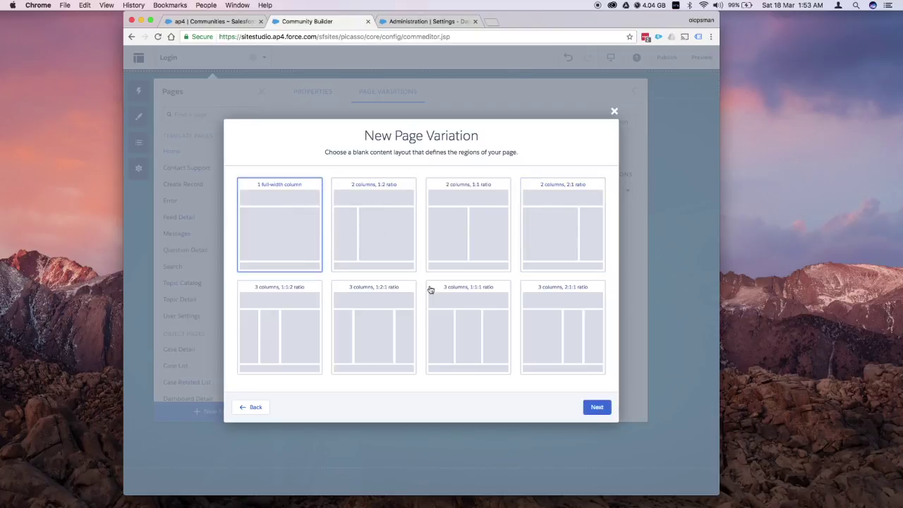
click(592, 407)
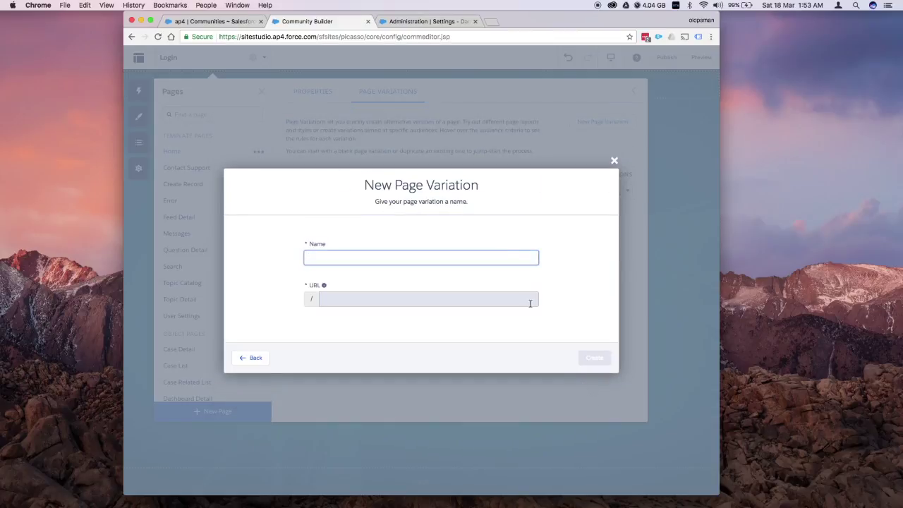
text(Home 2)
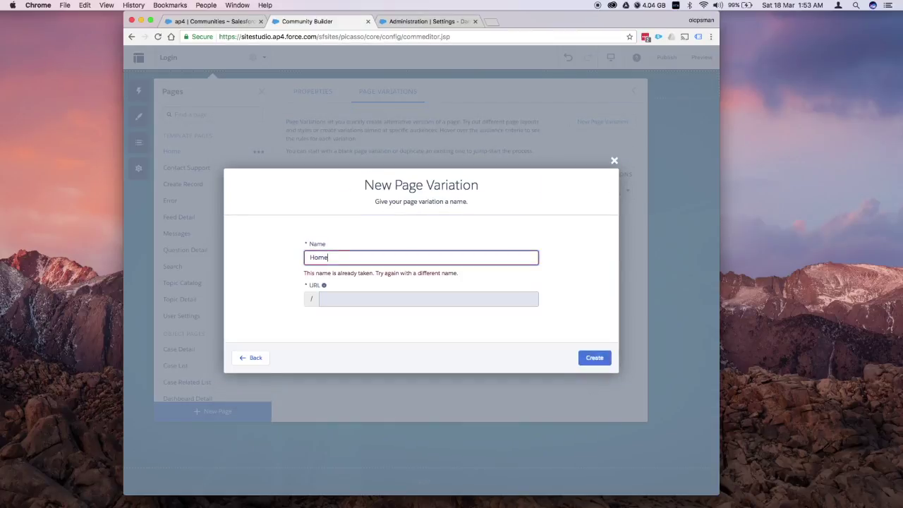
click(595, 358)
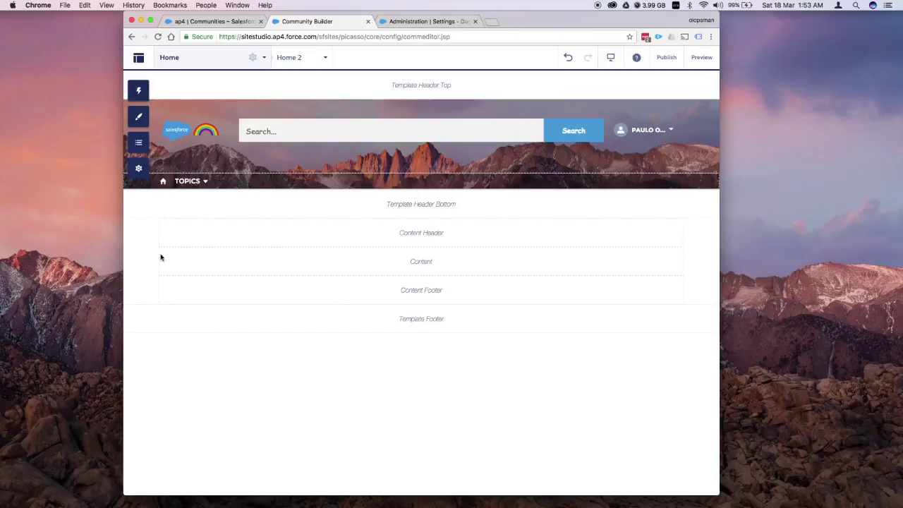
Step: Look at the available components, examine the Profile and Location audience criteria for the Home 2 variation, and leave without saving
click(139, 91)
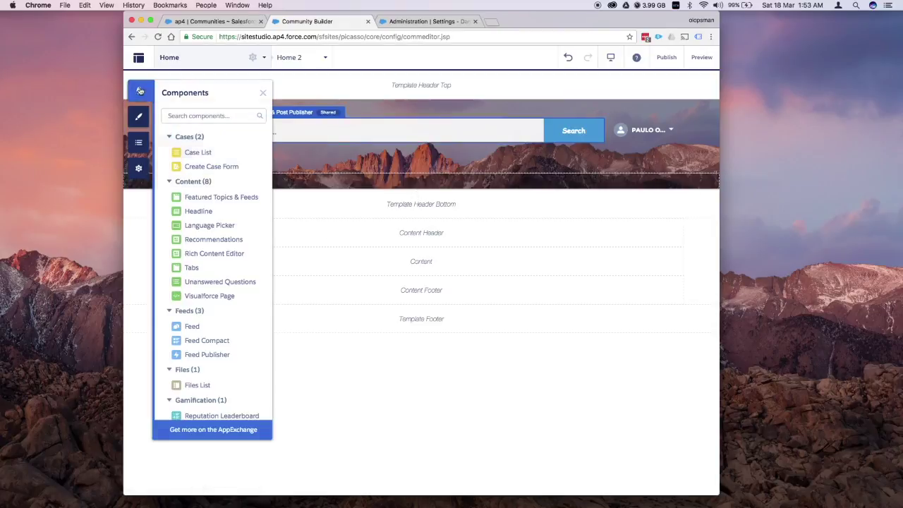
click(264, 60)
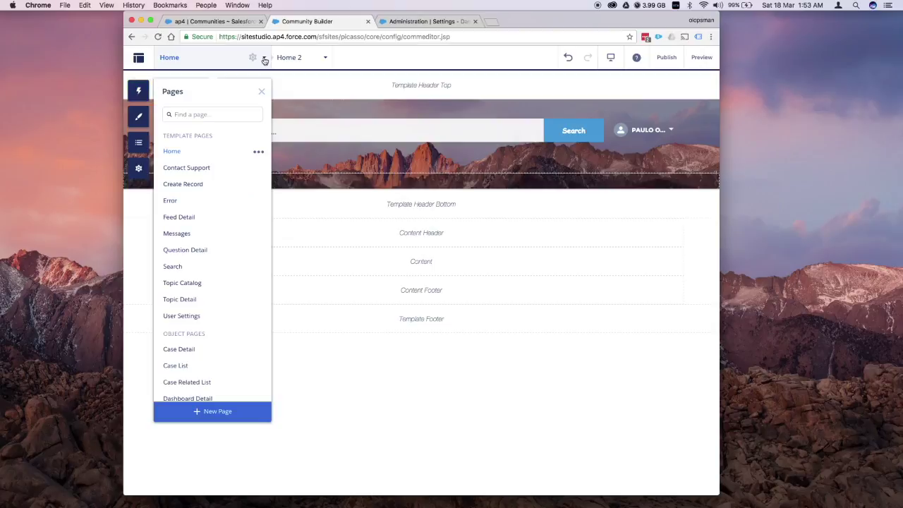
click(260, 151)
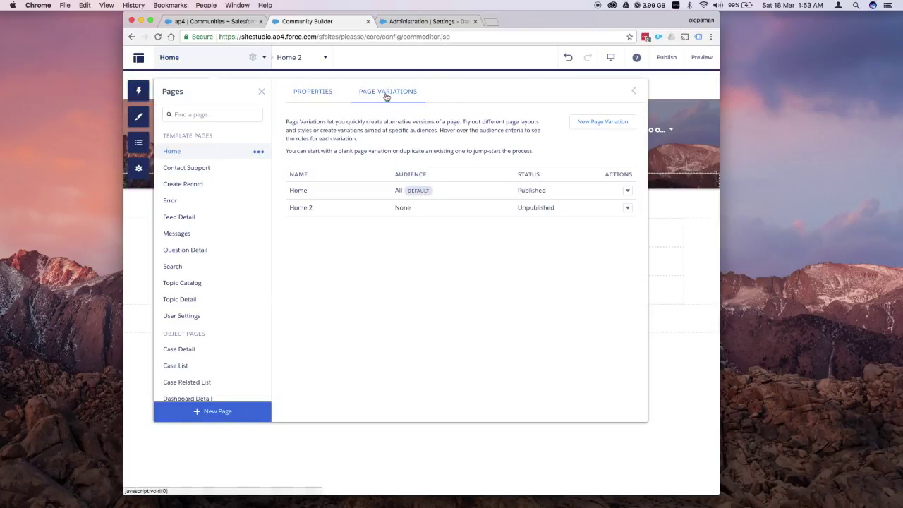
click(627, 211)
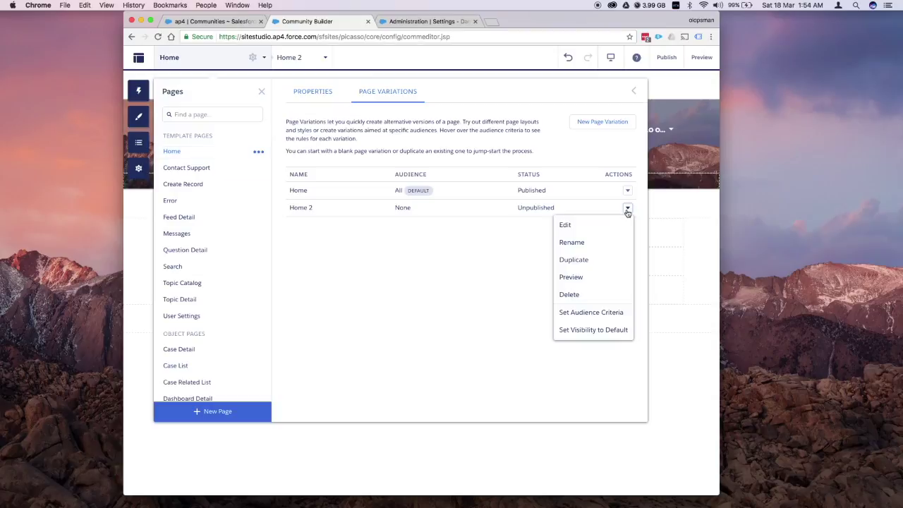
click(611, 313)
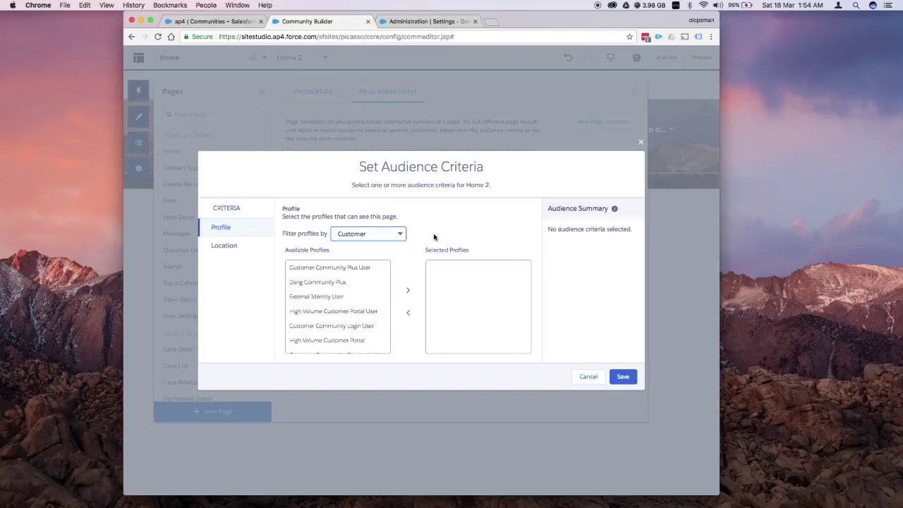
click(229, 252)
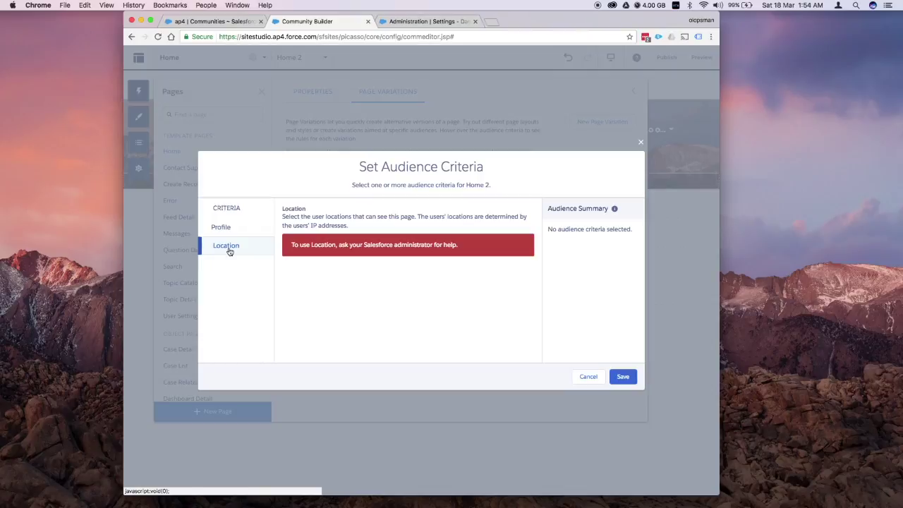
click(590, 379)
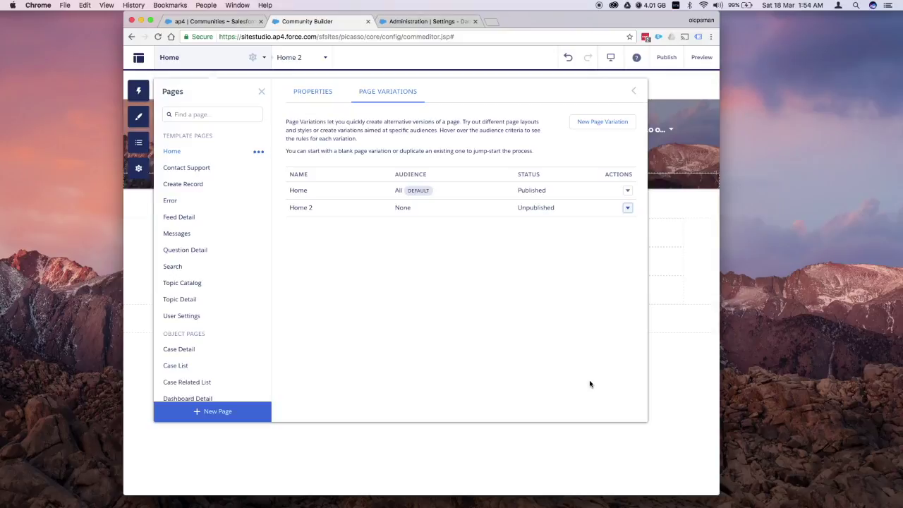
click(704, 350)
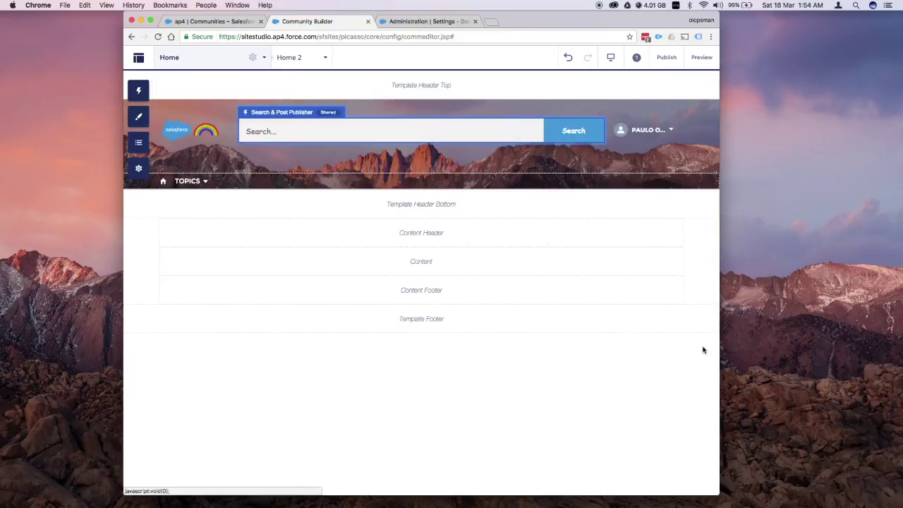